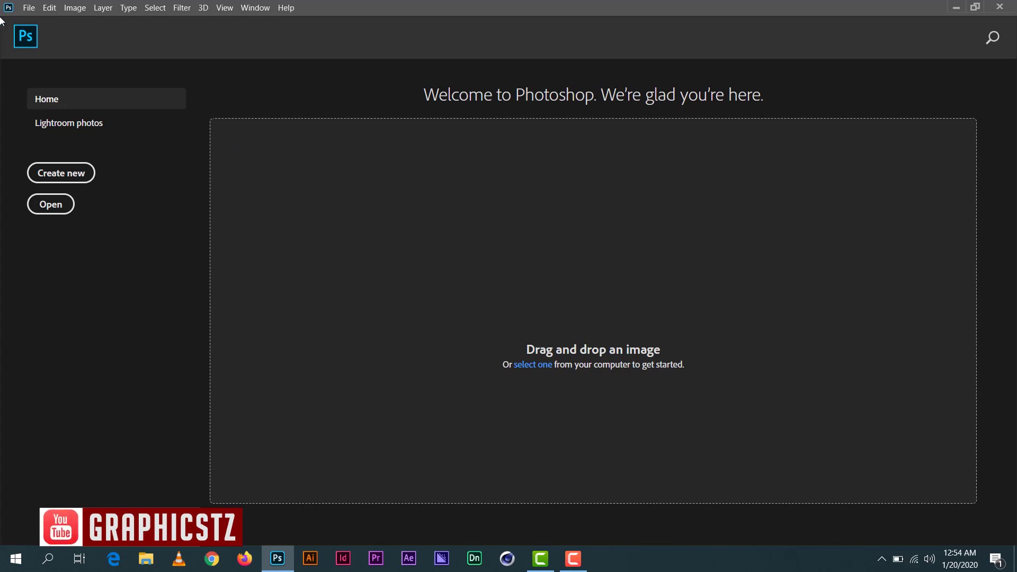
# Step: Start a new 1920 × 1080 px document with white background and 150 ppi resolution
pyautogui.click(25, 8)
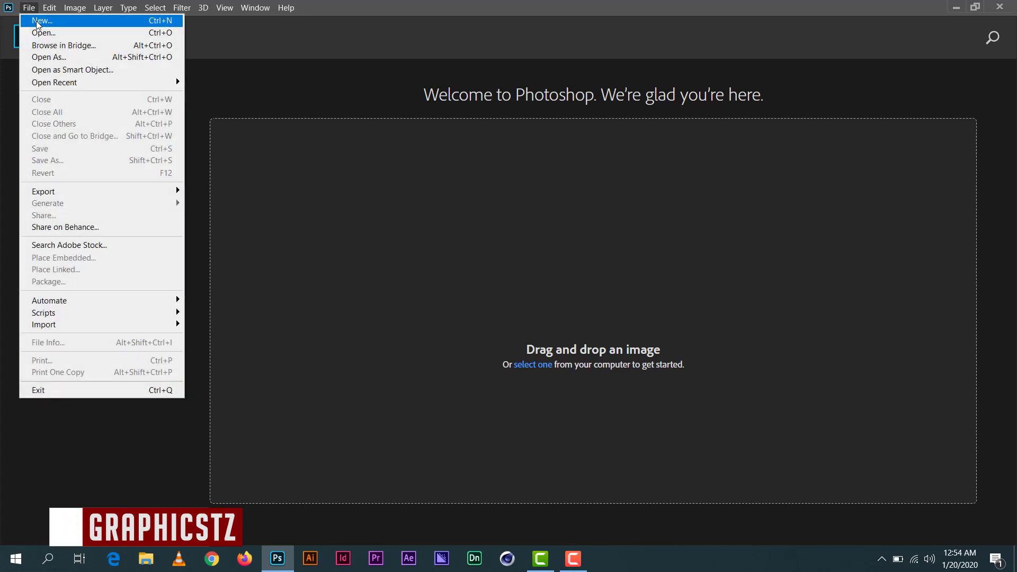
pyautogui.click(36, 20)
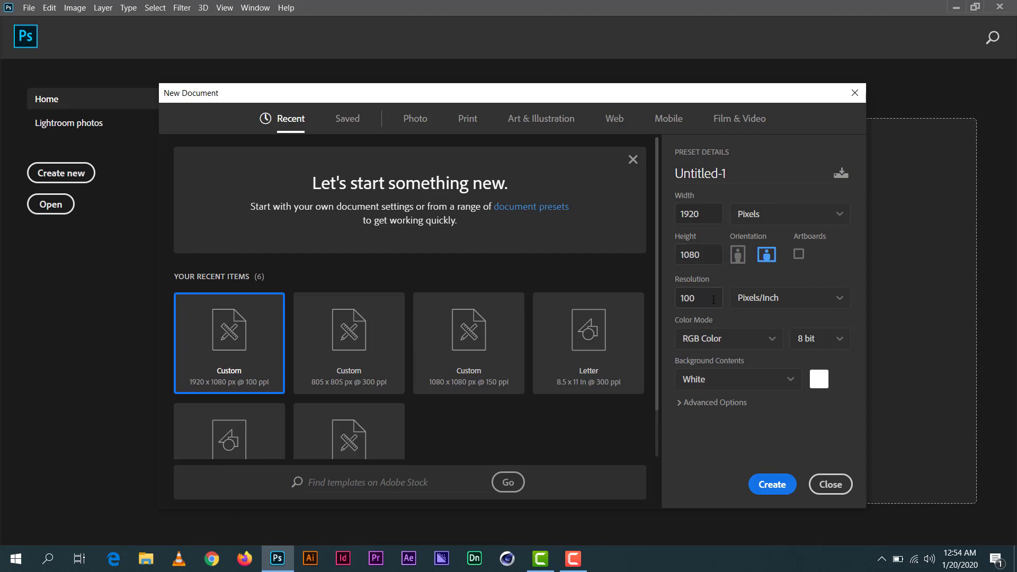
pyautogui.doubleClick(713, 300)
pyautogui.write('1')
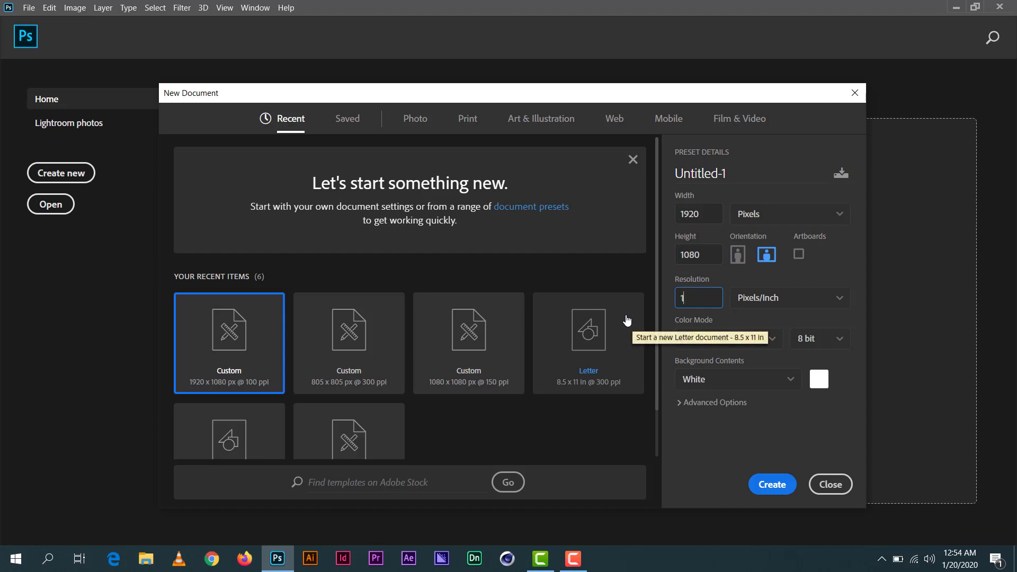
pyautogui.write('50')
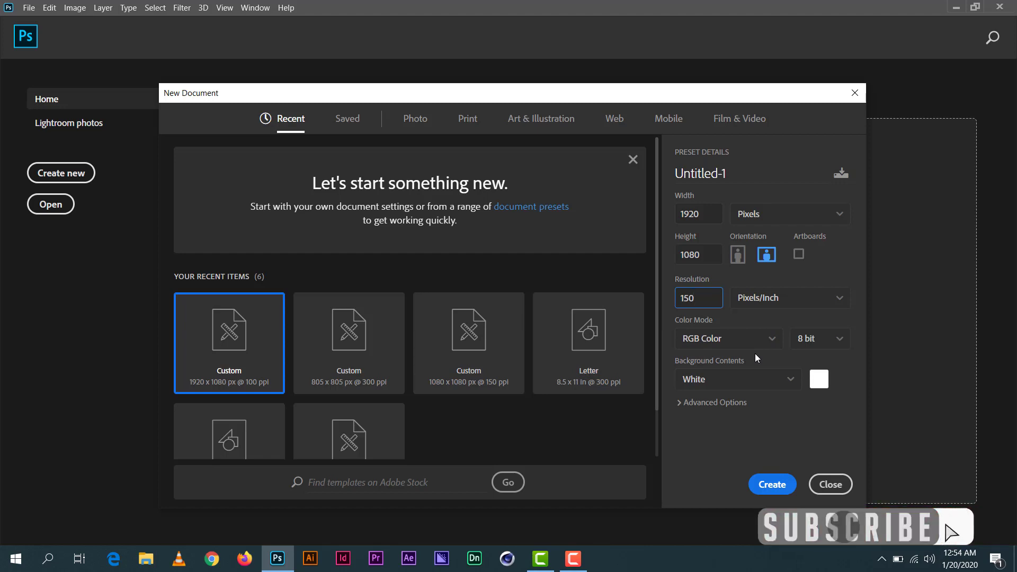
pyautogui.click(779, 486)
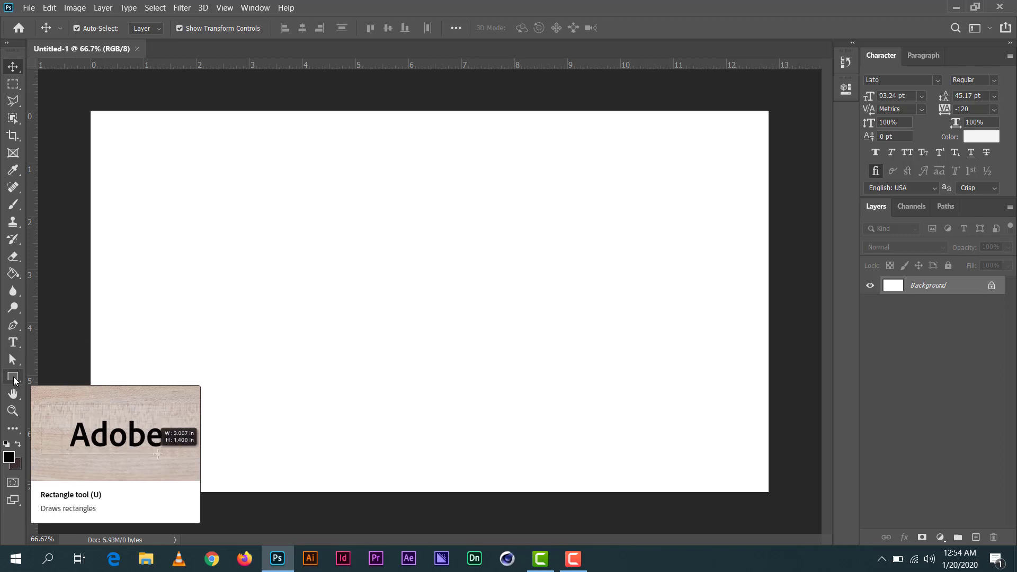
# Step: Draw a small brown square near the canvas's left edge with the Rectangle tool
pyautogui.click(13, 378)
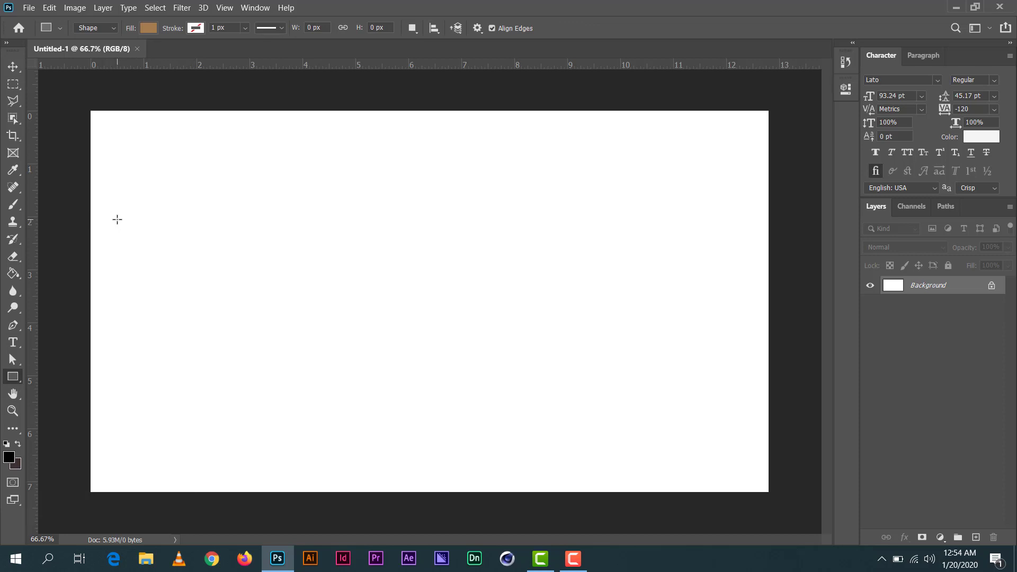
pyautogui.moveTo(116, 218)
pyautogui.mouseDown()
pyautogui.moveTo(169, 273)
pyautogui.moveTo(149, 249)
pyautogui.mouseUp()
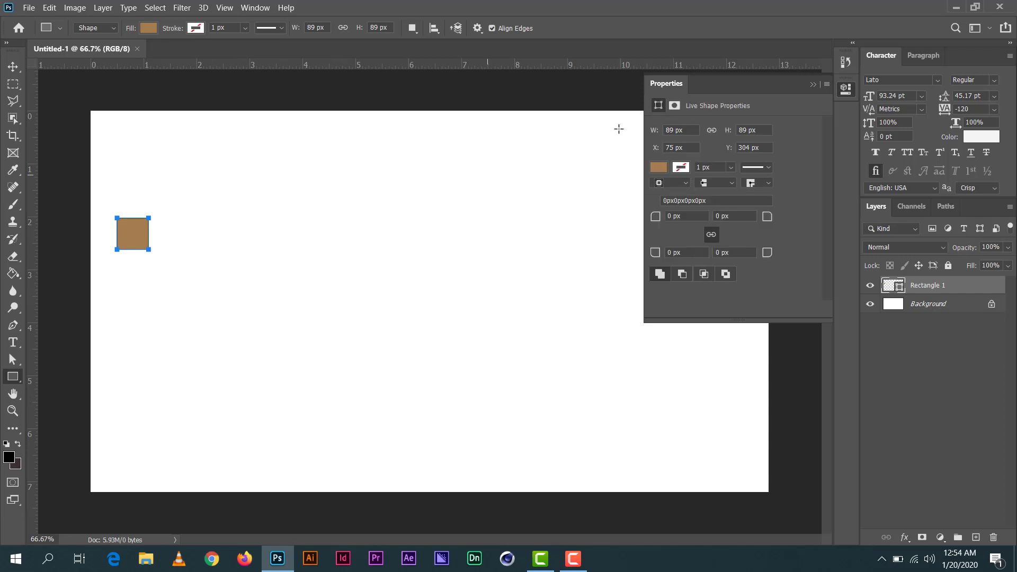
pyautogui.click(811, 84)
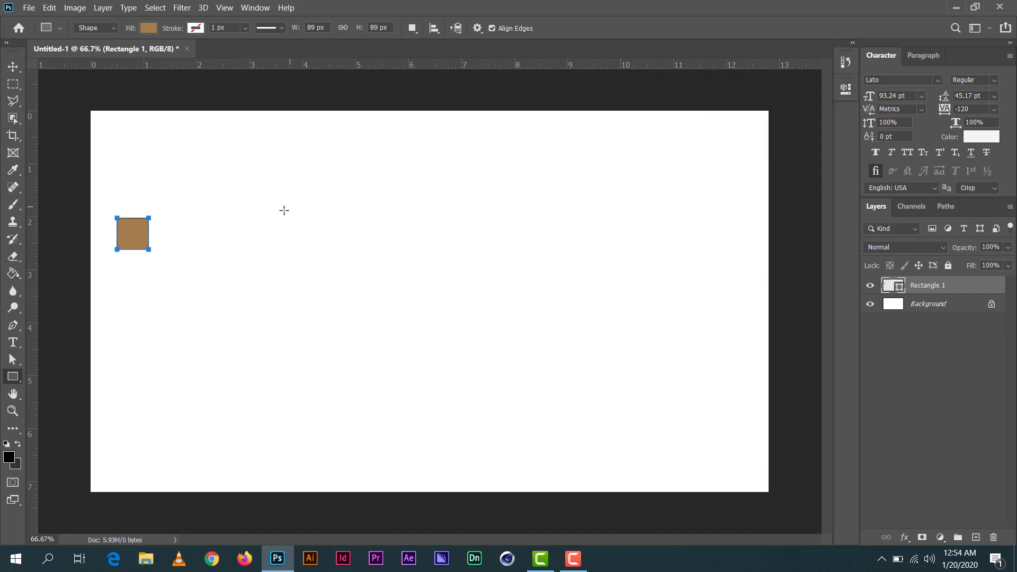
# Step: Duplicate the square twice downward into a vertical column of three
pyautogui.click(13, 67)
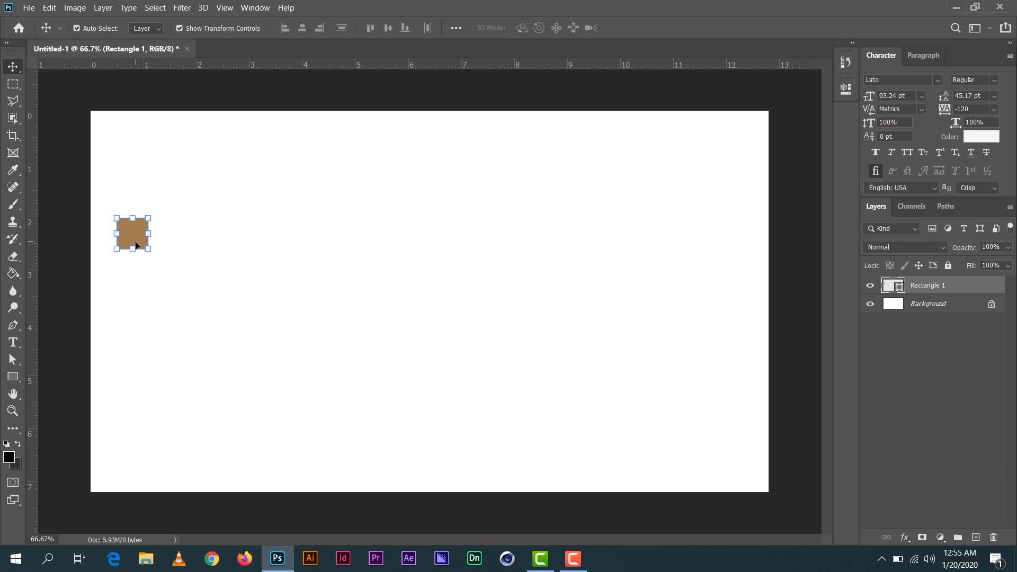
pyautogui.moveTo(135, 245); pyautogui.dragTo(137, 333)
pyautogui.hotkey('ctrl', 'j')
pyautogui.click(137, 233)
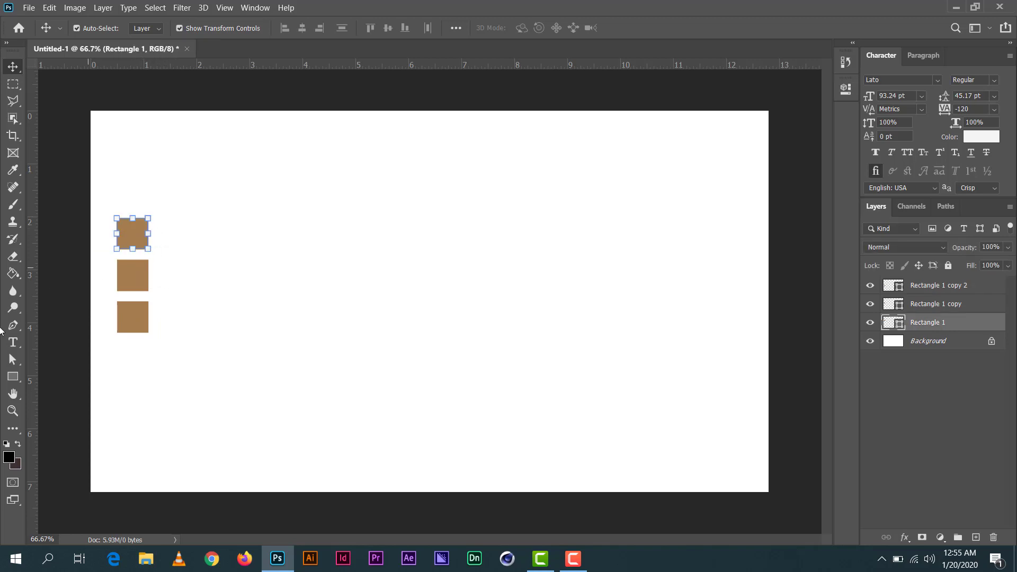
# Step: Fill the top square dark red
pyautogui.click(13, 360)
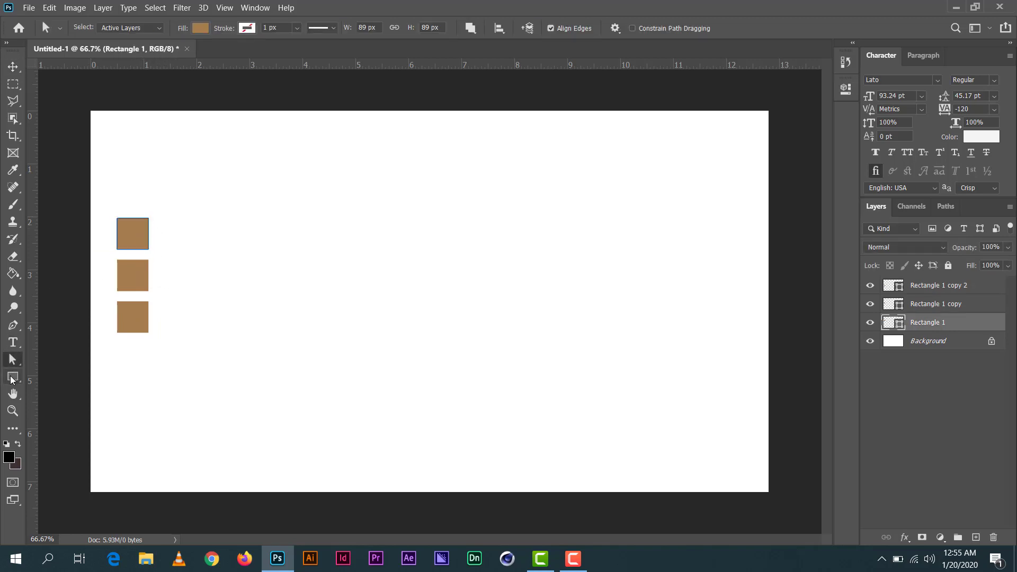
pyautogui.click(12, 377)
pyautogui.click(148, 28)
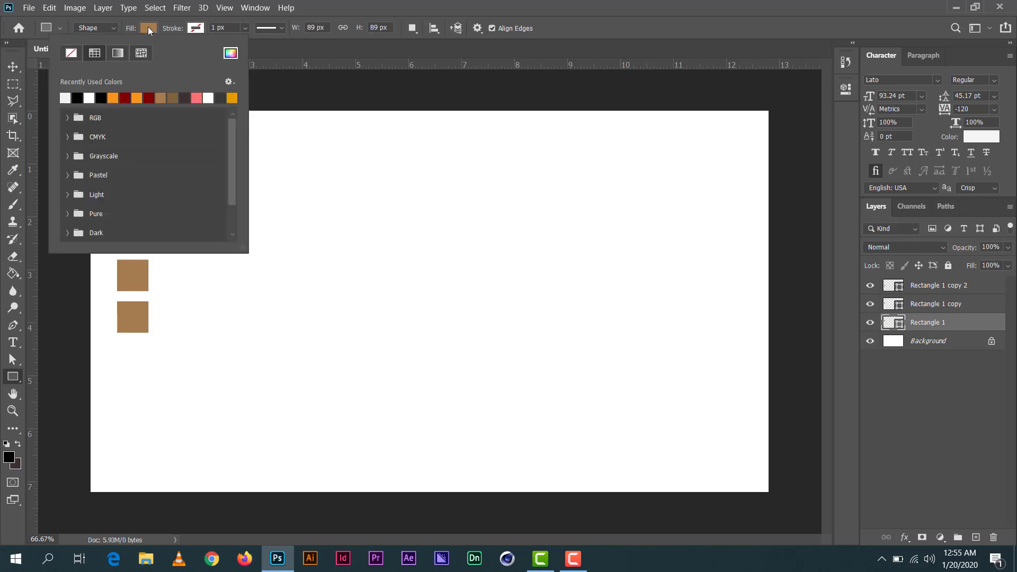
pyautogui.click(124, 98)
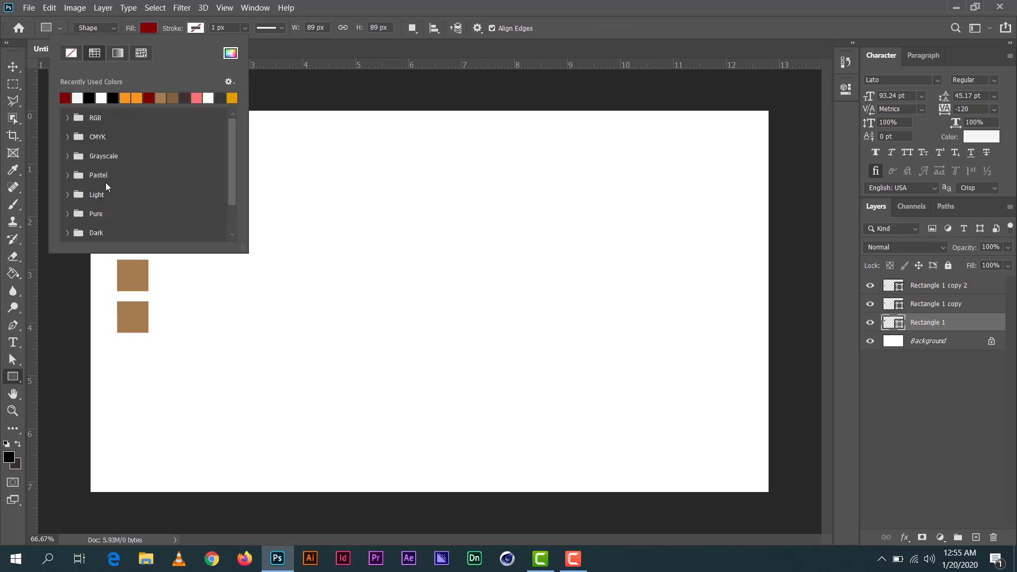
pyautogui.press('Return')
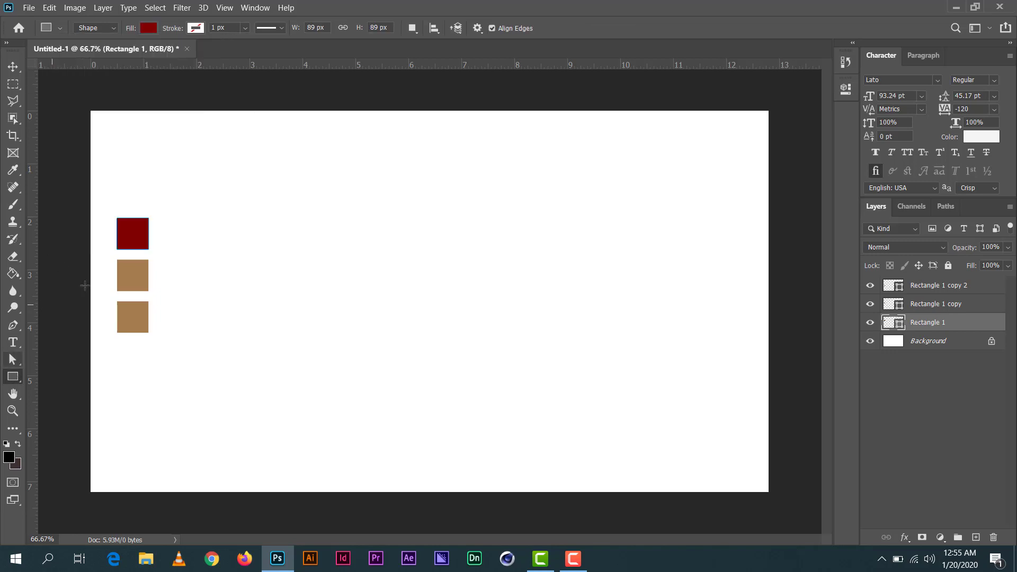
# Step: Fill the middle square orange
pyautogui.click(13, 67)
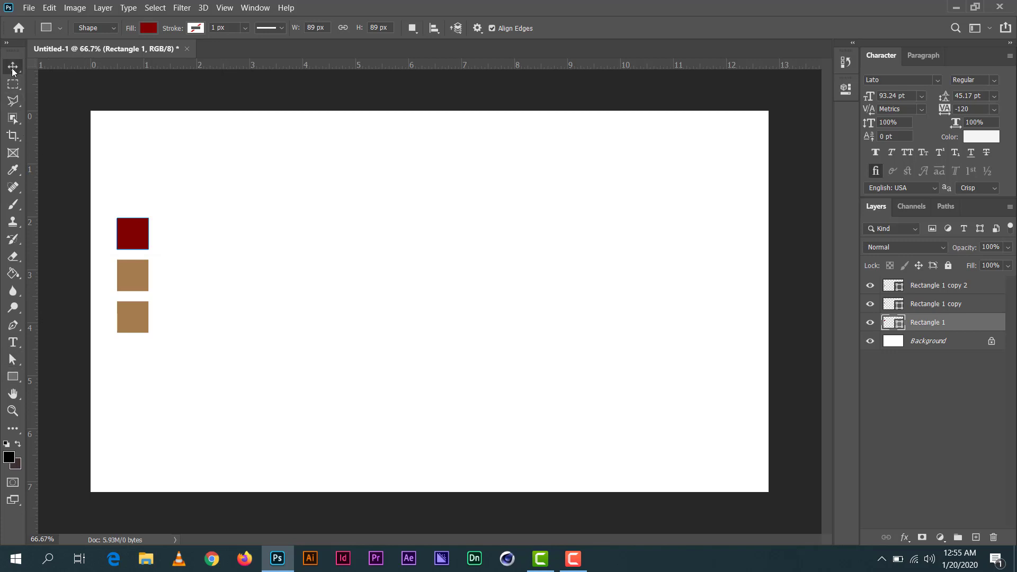
pyautogui.click(146, 280)
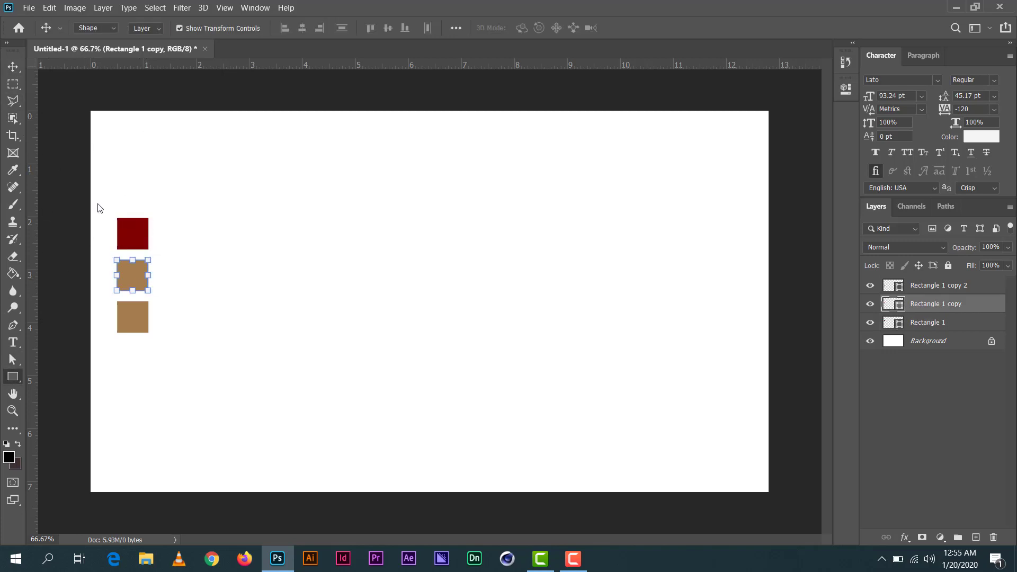
pyautogui.press('u')
pyautogui.click(149, 28)
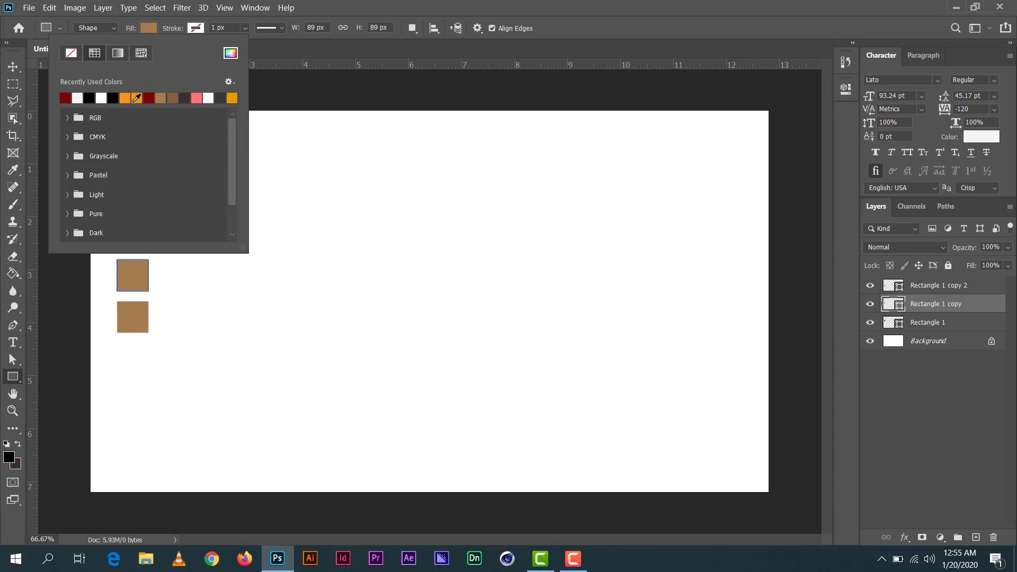
pyautogui.click(136, 98)
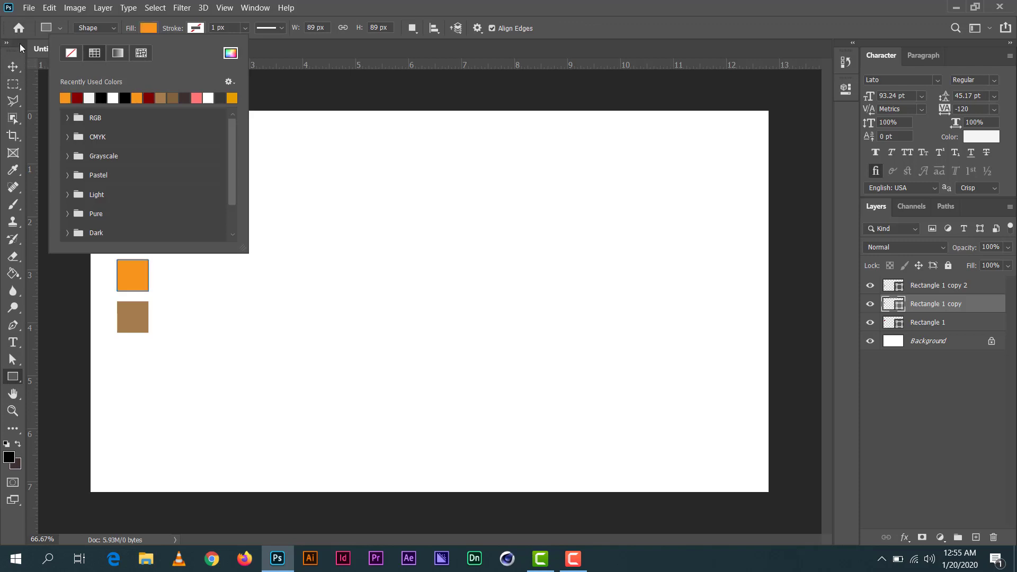
pyautogui.click(12, 67)
# Step: Fill the bottom square black, then select all three and move them slightly up
pyautogui.click(142, 317)
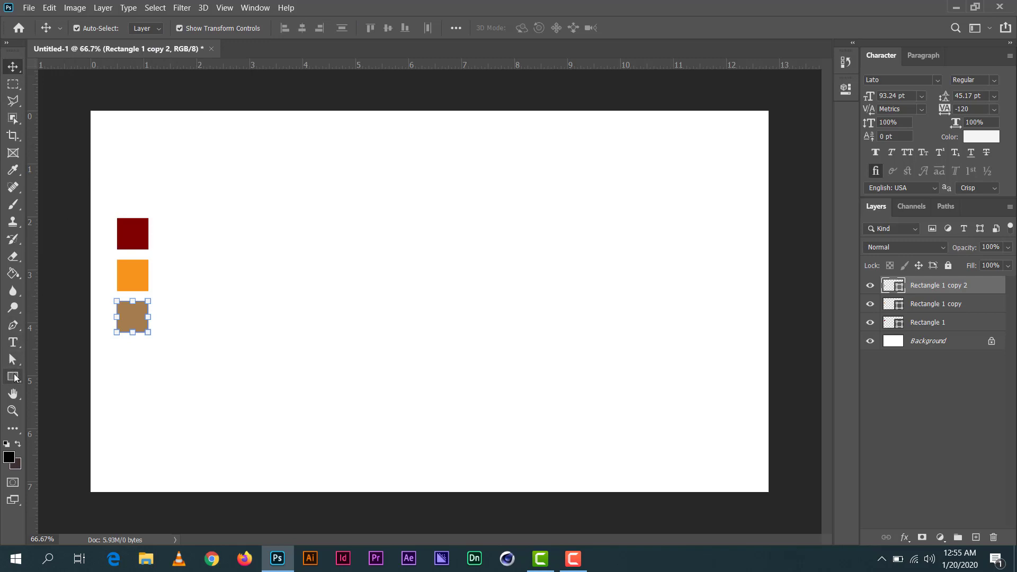
pyautogui.click(12, 376)
pyautogui.click(147, 28)
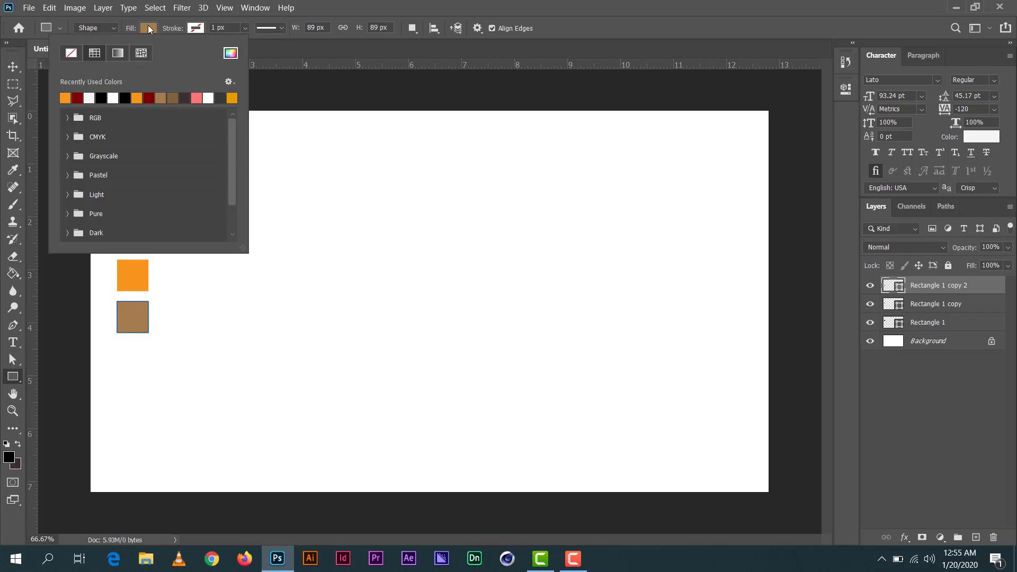
pyautogui.click(101, 98)
pyautogui.click(13, 66)
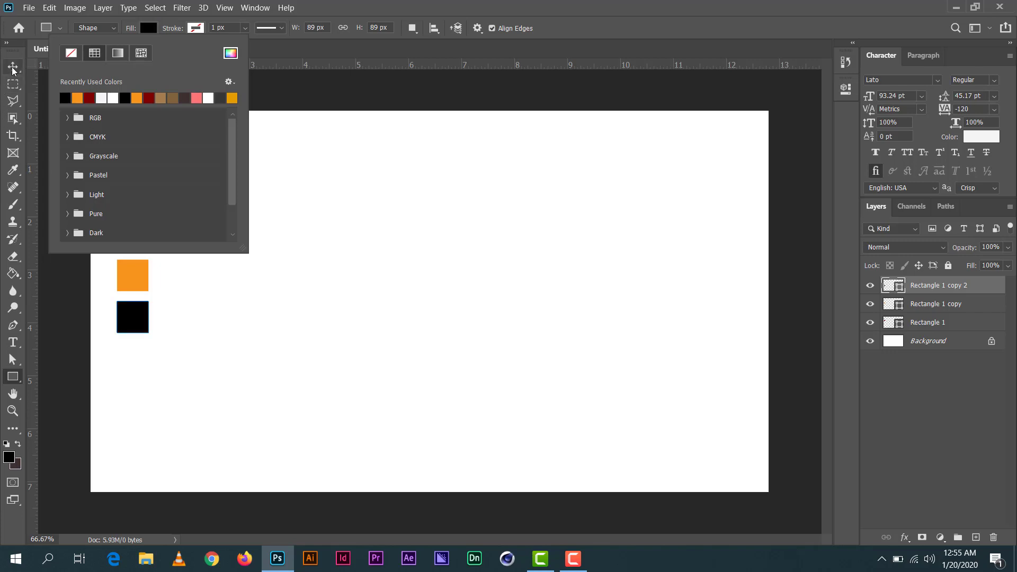
pyautogui.moveTo(186, 215); pyautogui.dragTo(125, 392)
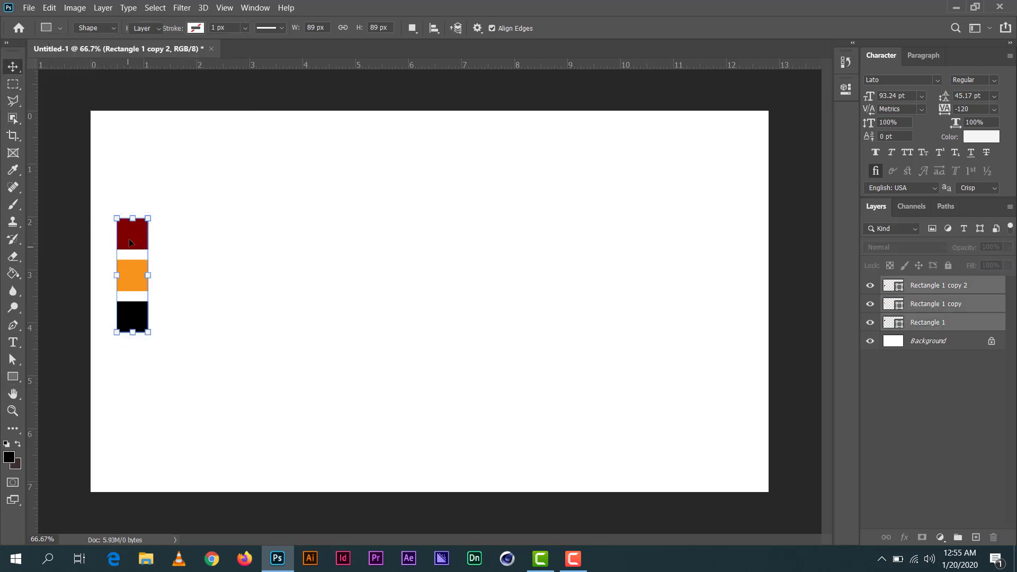
pyautogui.moveTo(132, 241); pyautogui.dragTo(133, 226)
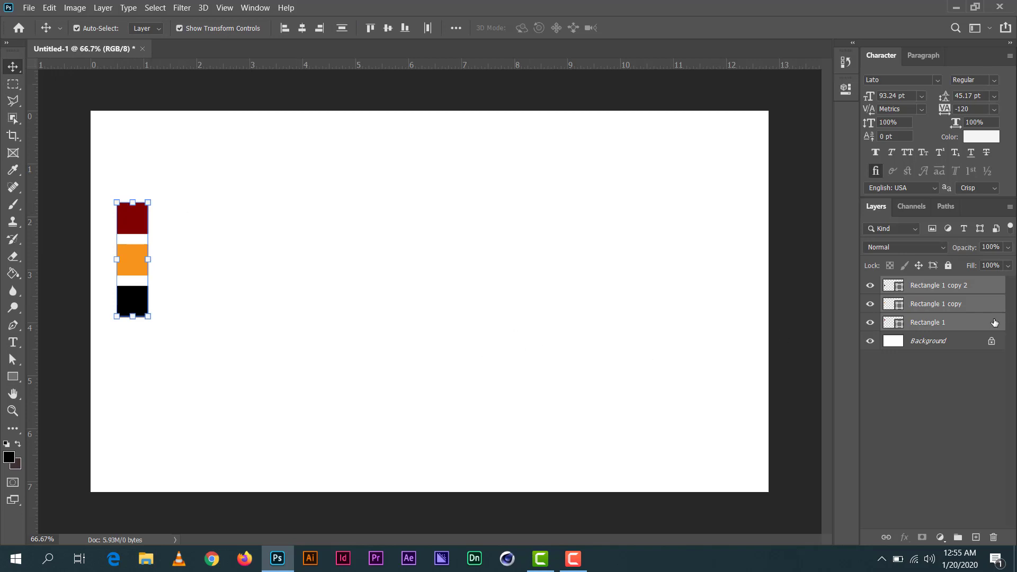
# Step: Convert the three square layers into a smart object named 'Color' and lock it
pyautogui.rightClick(974, 322)
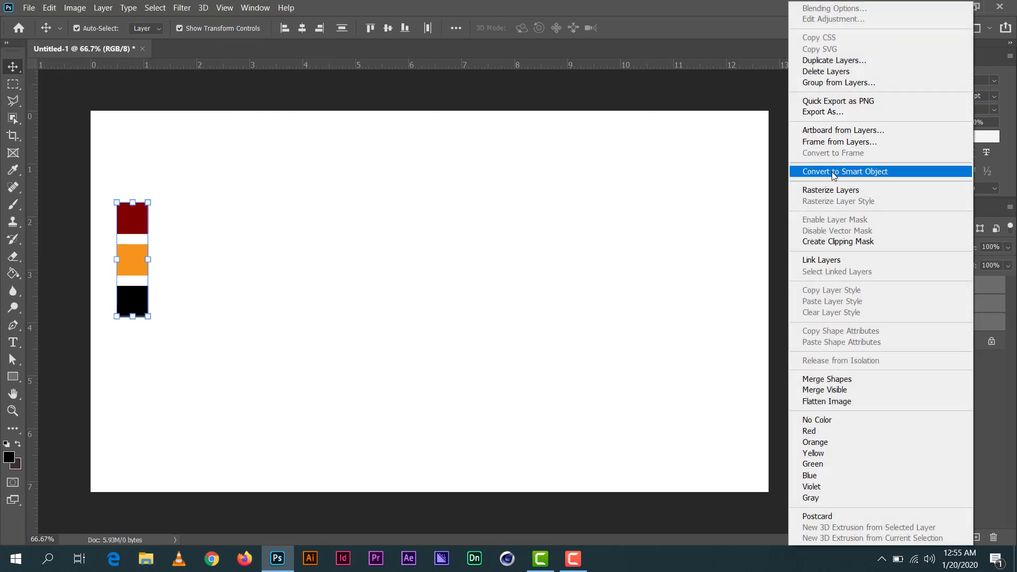
pyautogui.click(845, 171)
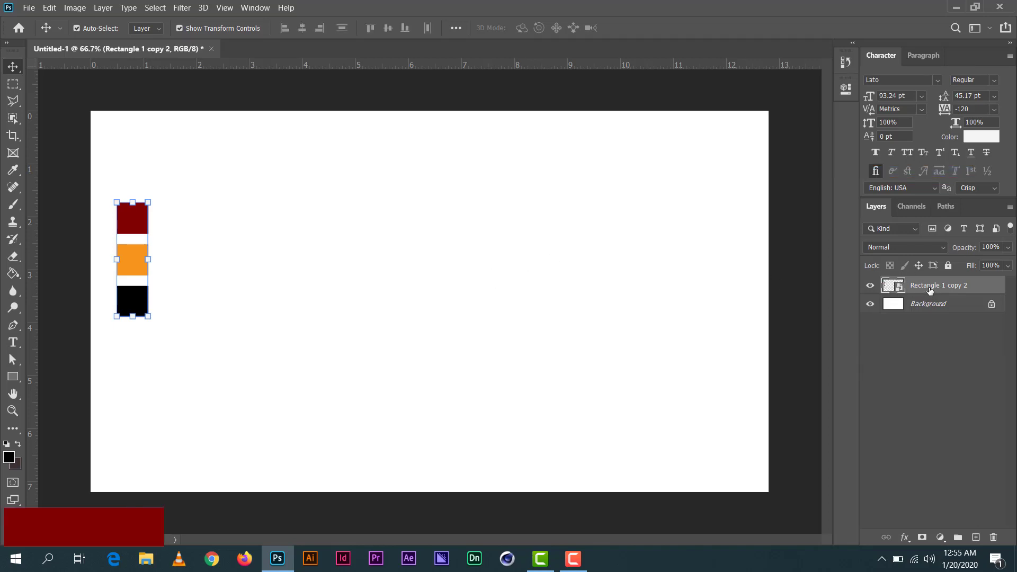
pyautogui.doubleClick(927, 292)
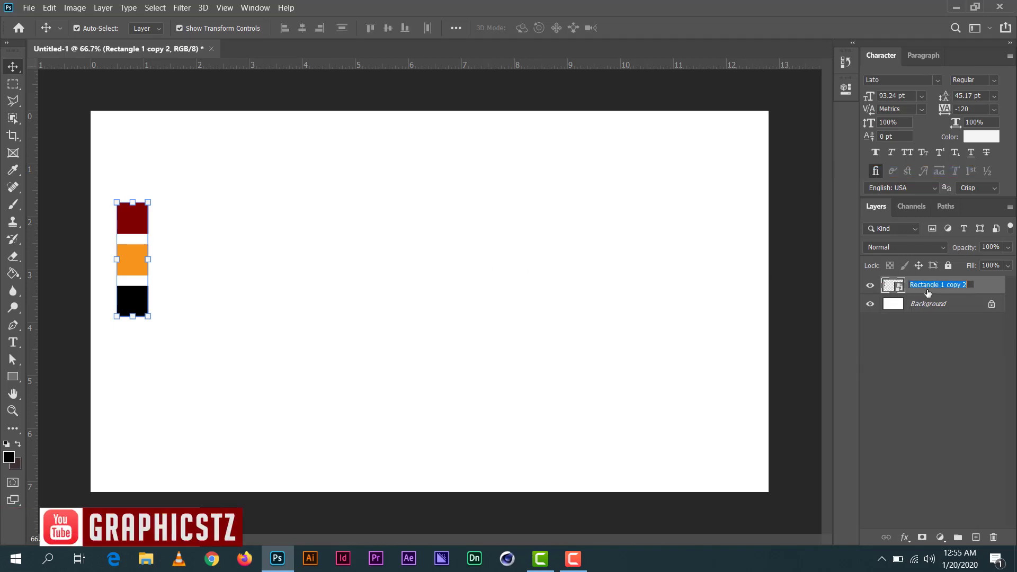
pyautogui.write('Color')
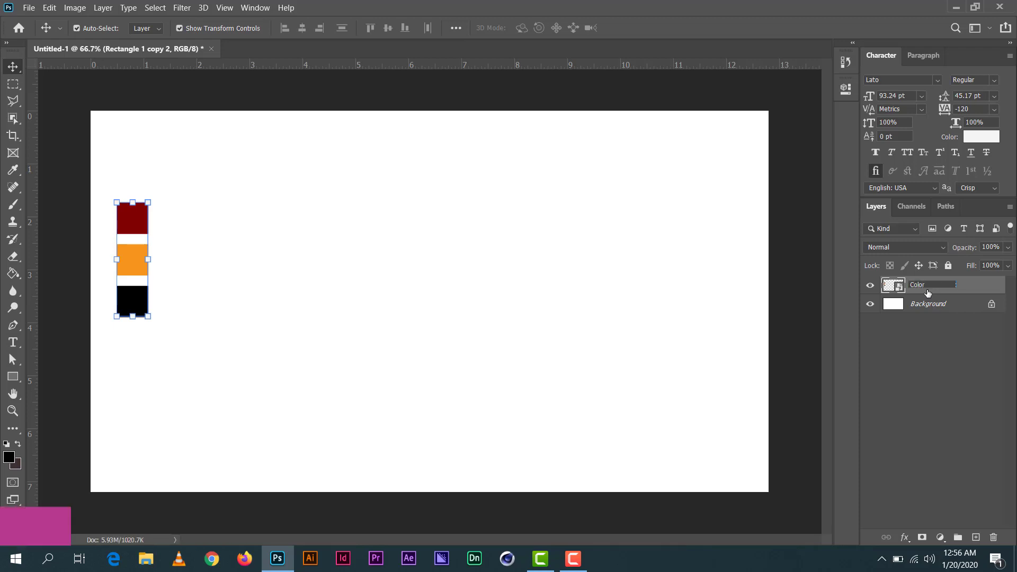
pyautogui.press('Return')
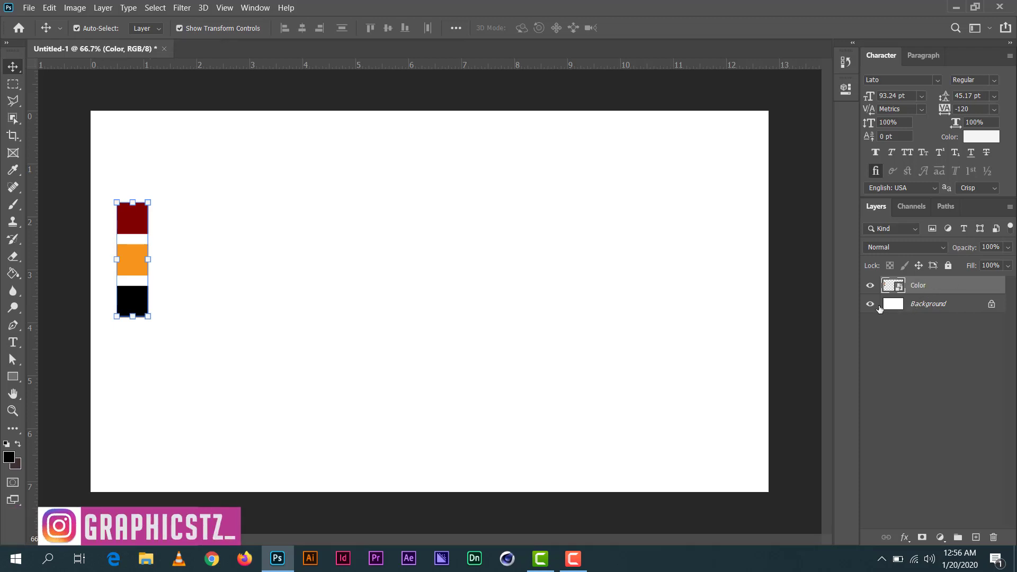
pyautogui.click(948, 265)
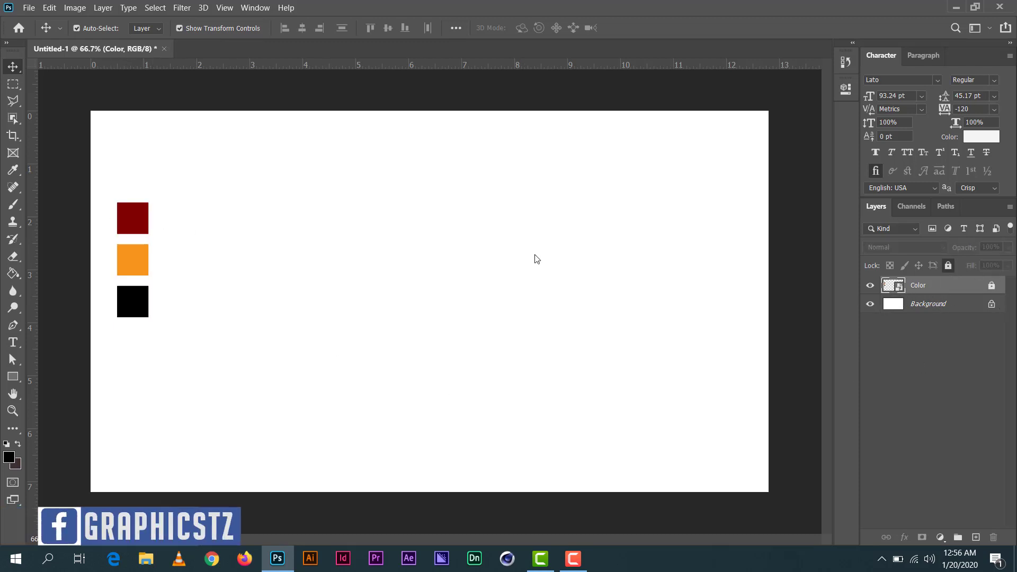
# Step: Draw a 551 px brown circle with the Ellipse tool, nudged just above centre
pyautogui.click(9, 377)
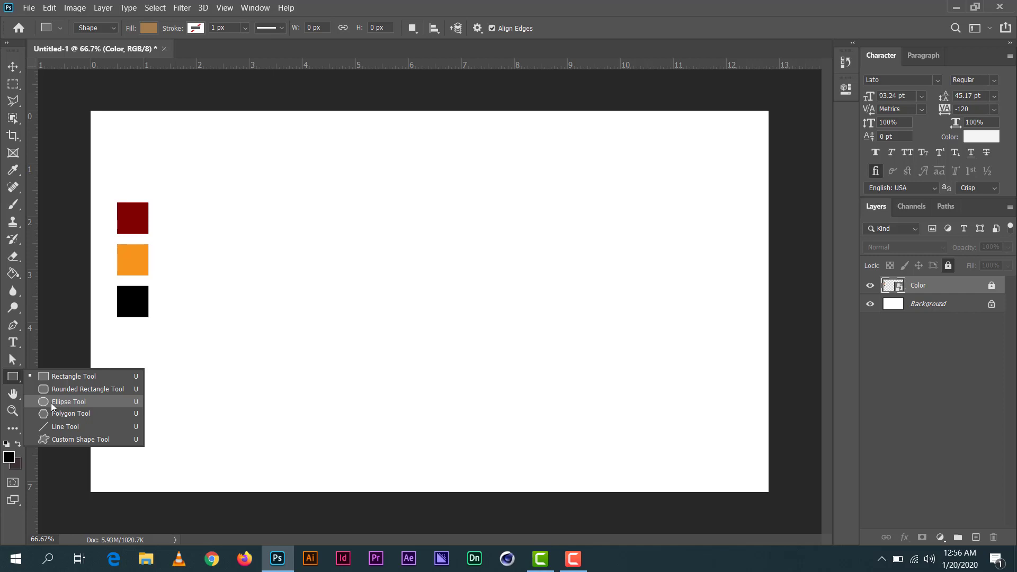
pyautogui.click(53, 406)
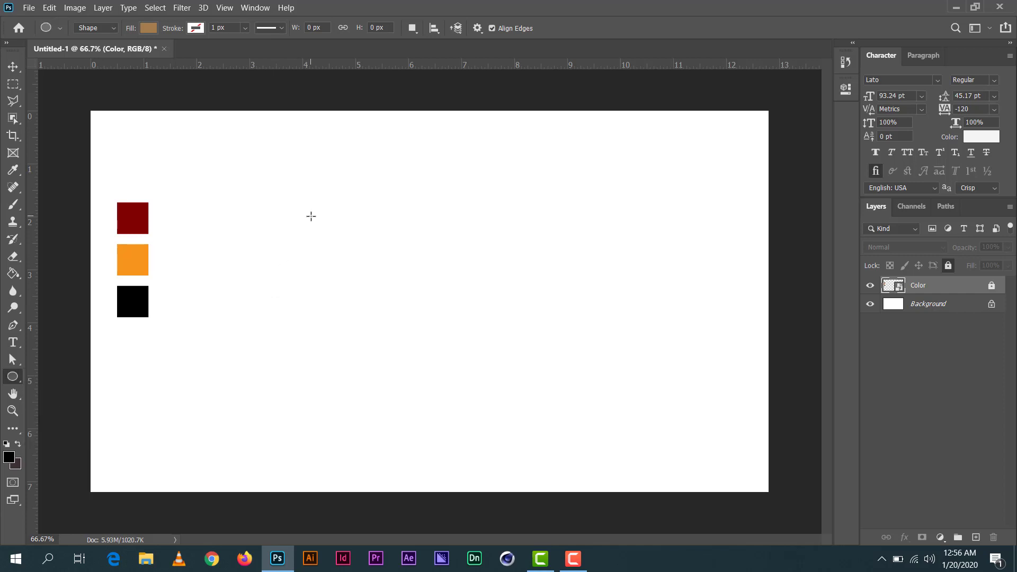
pyautogui.moveTo(311, 216); pyautogui.dragTo(611, 410)
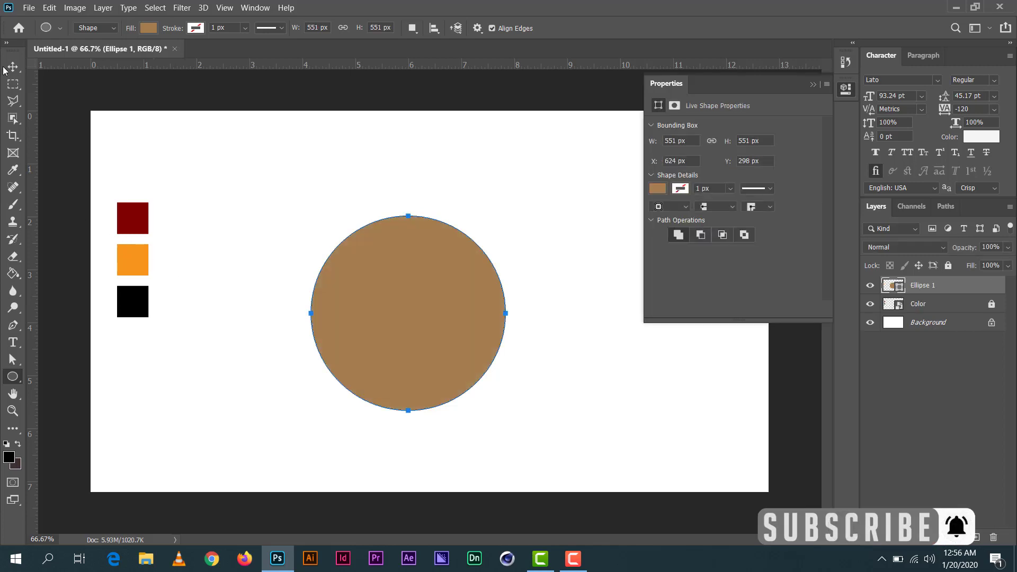
pyautogui.press('v')
pyautogui.press('v')
pyautogui.moveTo(436, 278); pyautogui.dragTo(440, 275)
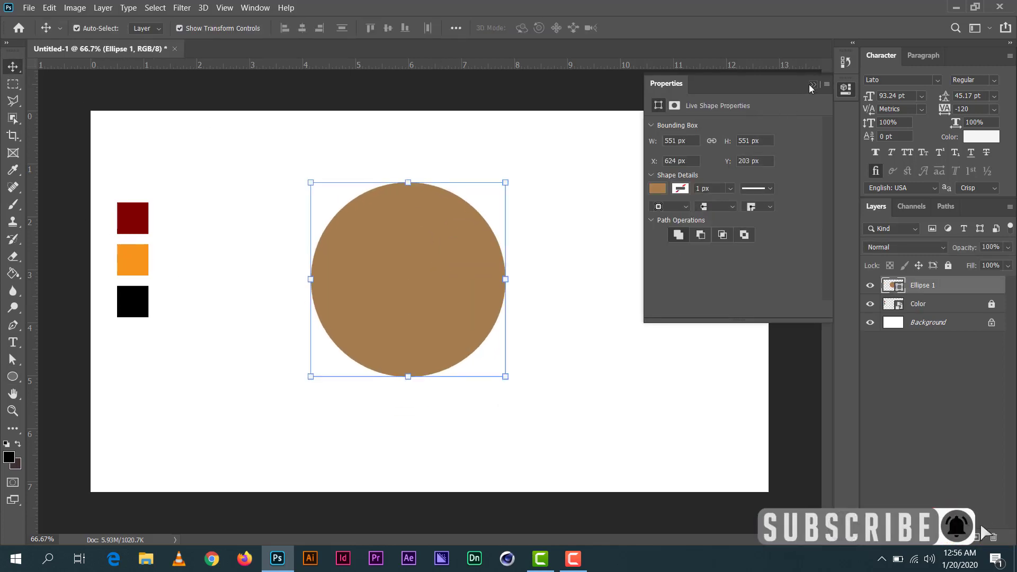
# Step: Rasterize the Ellipse 1 layer, then try a Paint Bucket fill outside the circle and undo it
pyautogui.rightClick(957, 288)
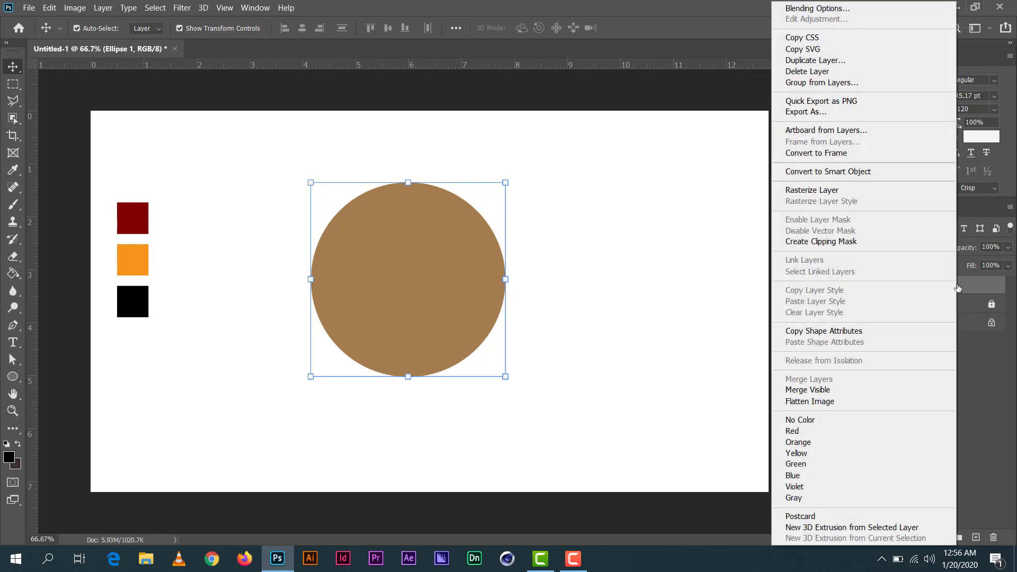
pyautogui.click(810, 191)
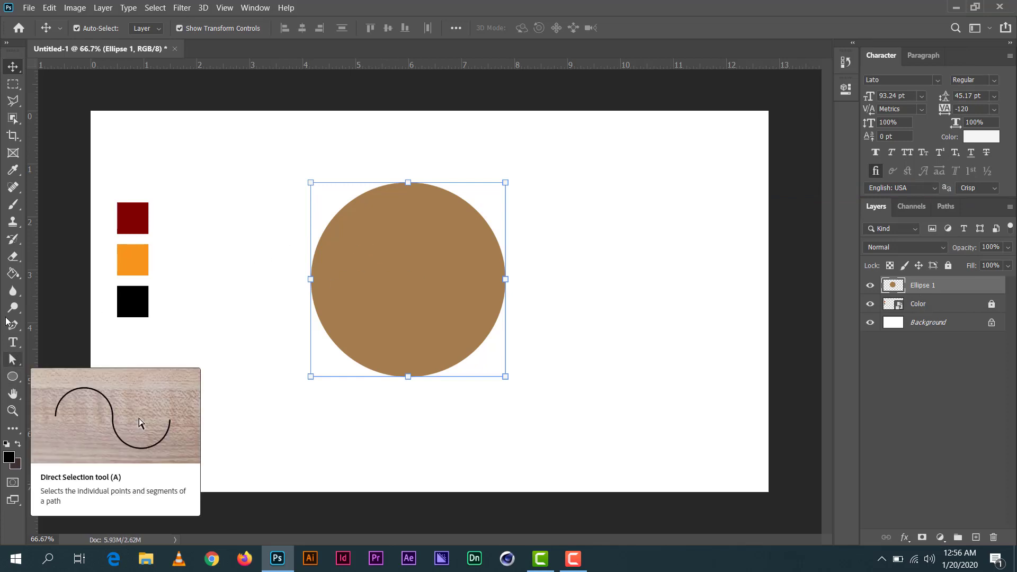
pyautogui.click(10, 279)
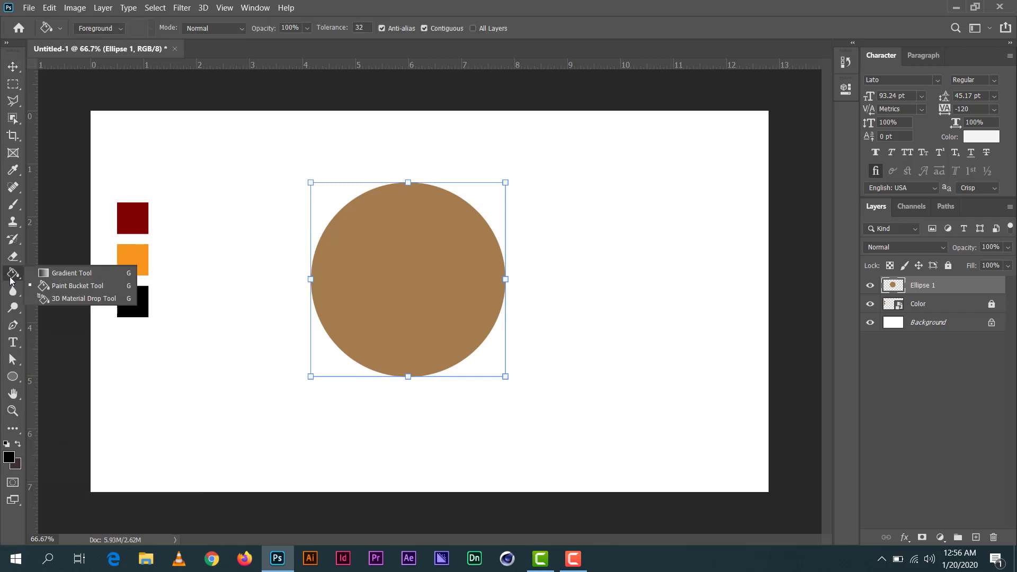
pyautogui.click(74, 286)
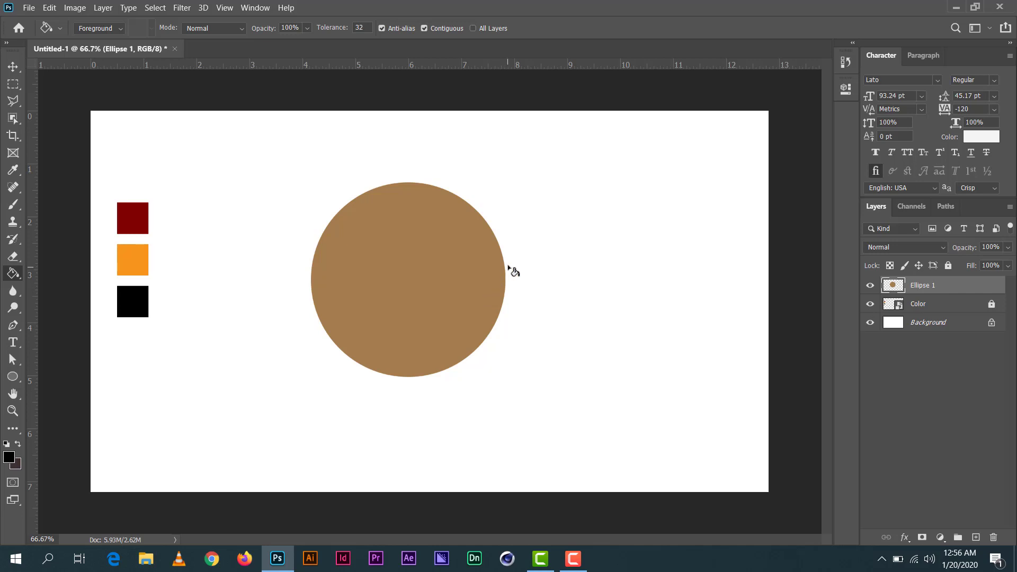
pyautogui.click(377, 373)
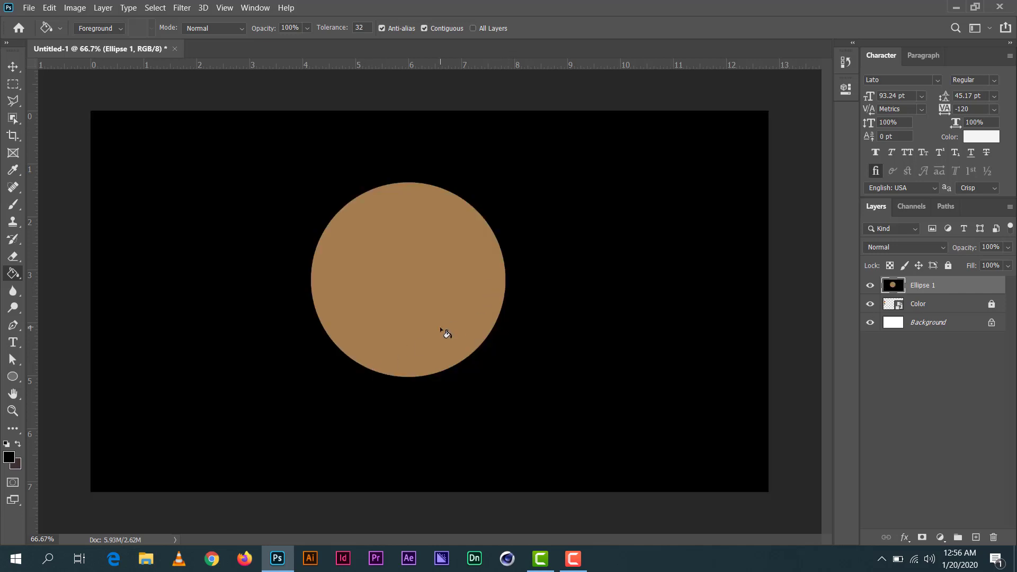
pyautogui.hotkey('ctrl', 'z')
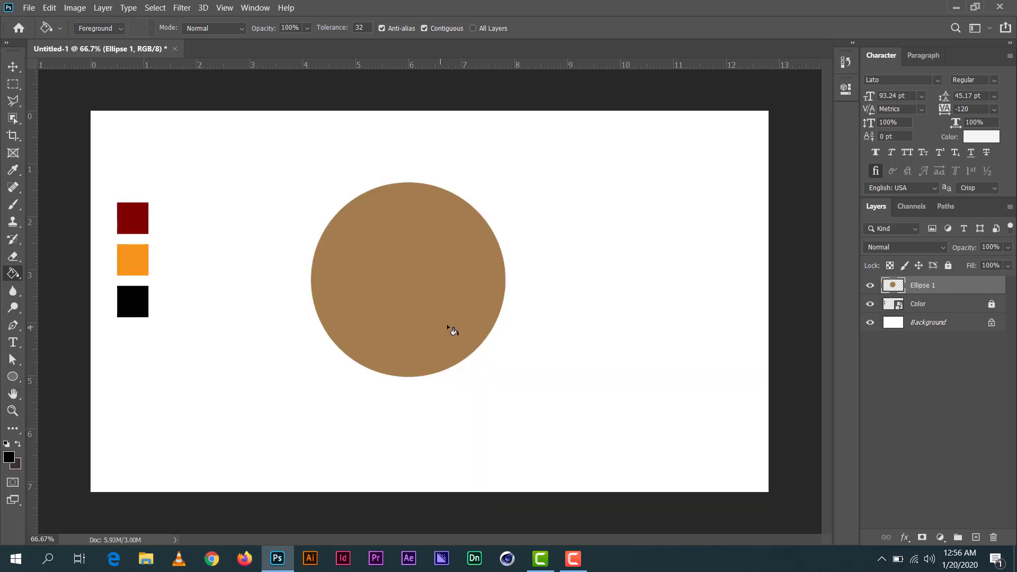
# Step: Lasso a wedge at the circle's lower-right edge and cut it onto a new Layer 1
pyautogui.click(16, 101)
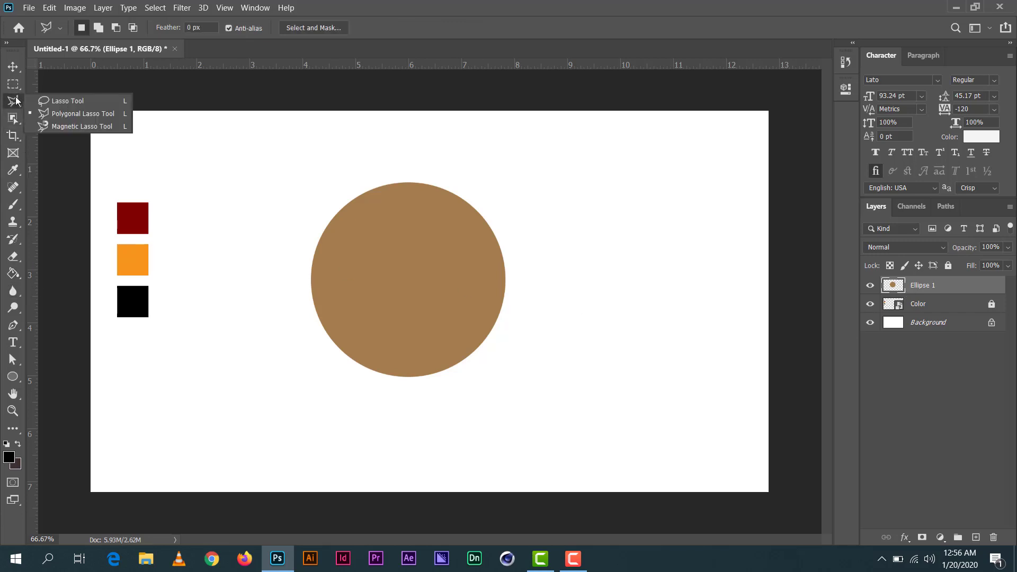
pyautogui.click(84, 117)
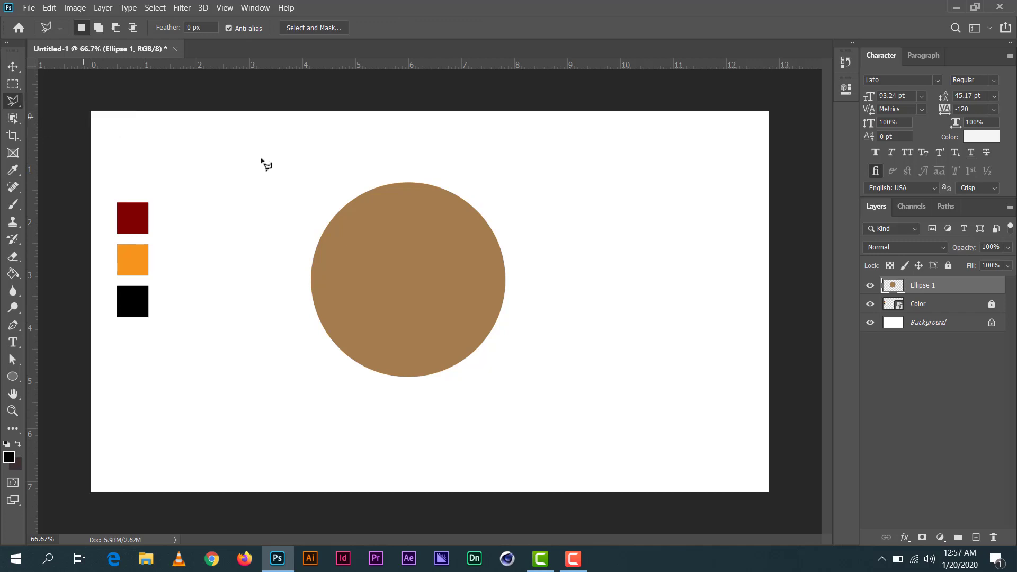
pyautogui.click(512, 268)
pyautogui.click(369, 380)
pyautogui.click(502, 396)
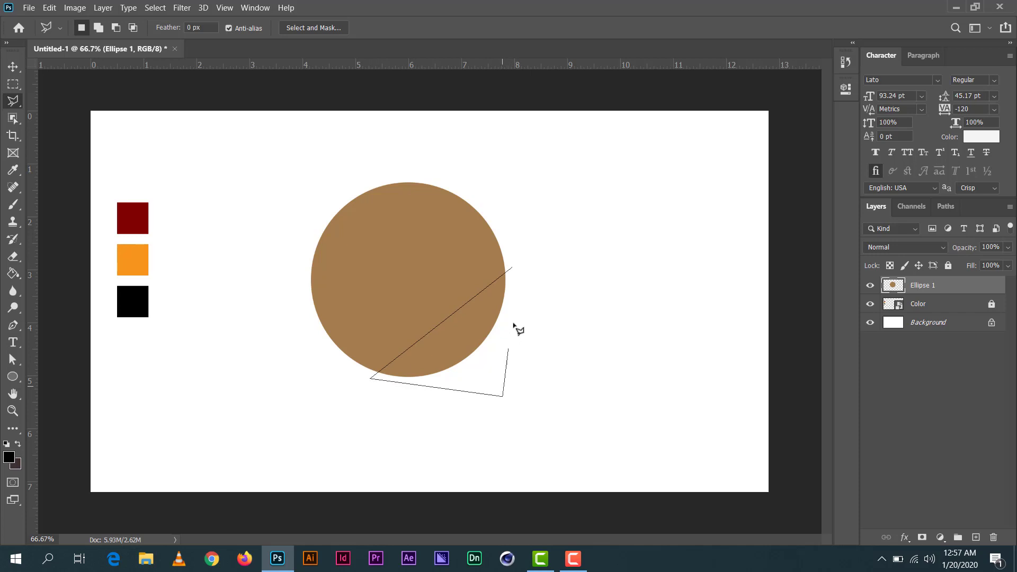
pyautogui.click(514, 266)
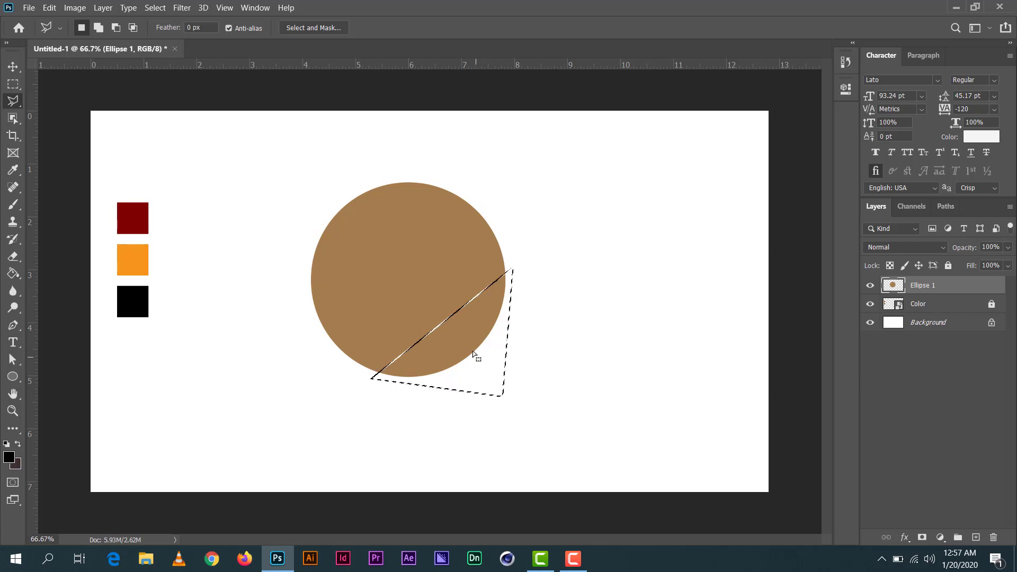
pyautogui.rightClick(466, 343)
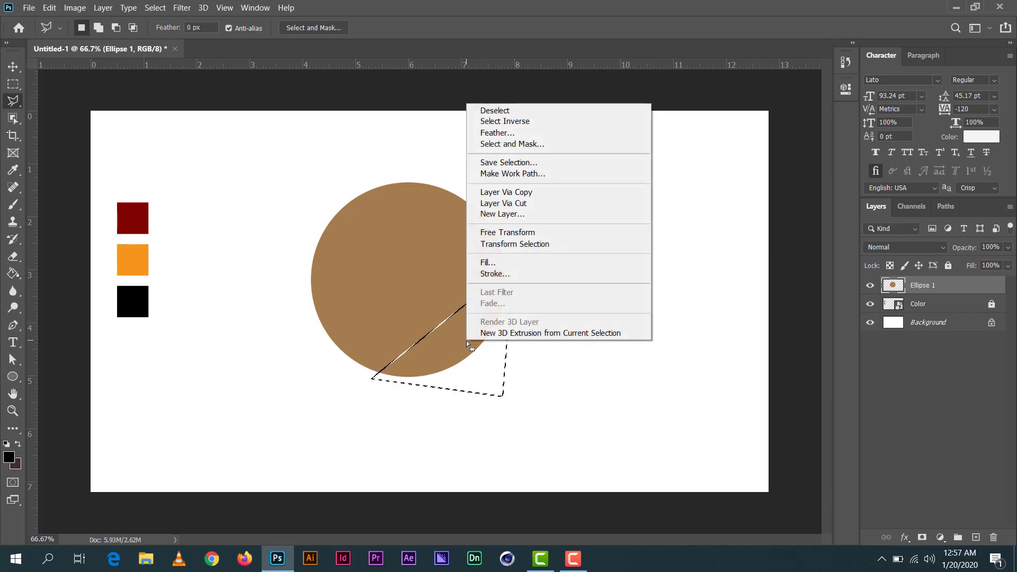
pyautogui.click(502, 208)
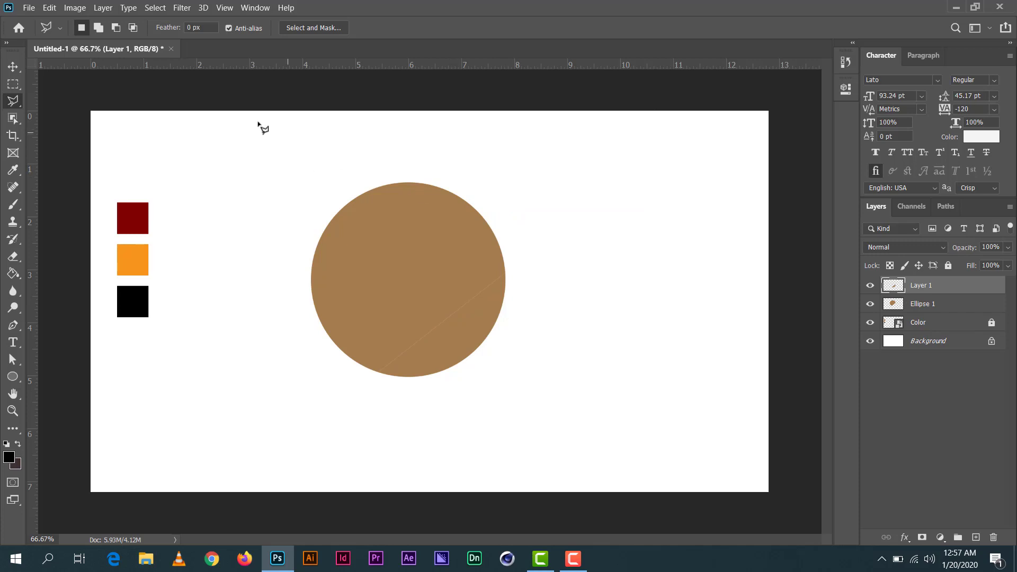
# Step: Rotate the Layer 1 slice 180° and nudge it slightly upward
pyautogui.click(50, 8)
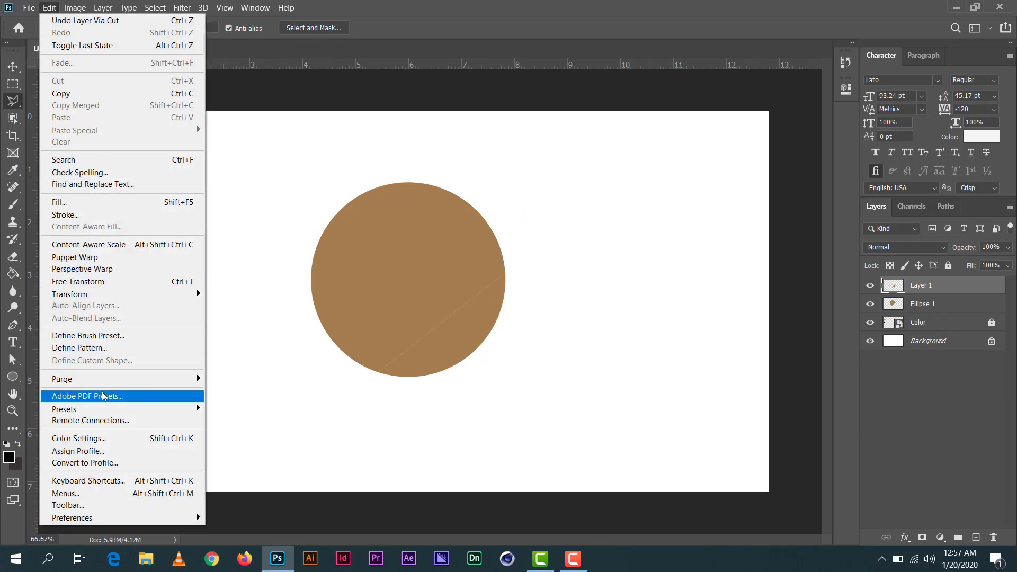
pyautogui.moveTo(119, 294)
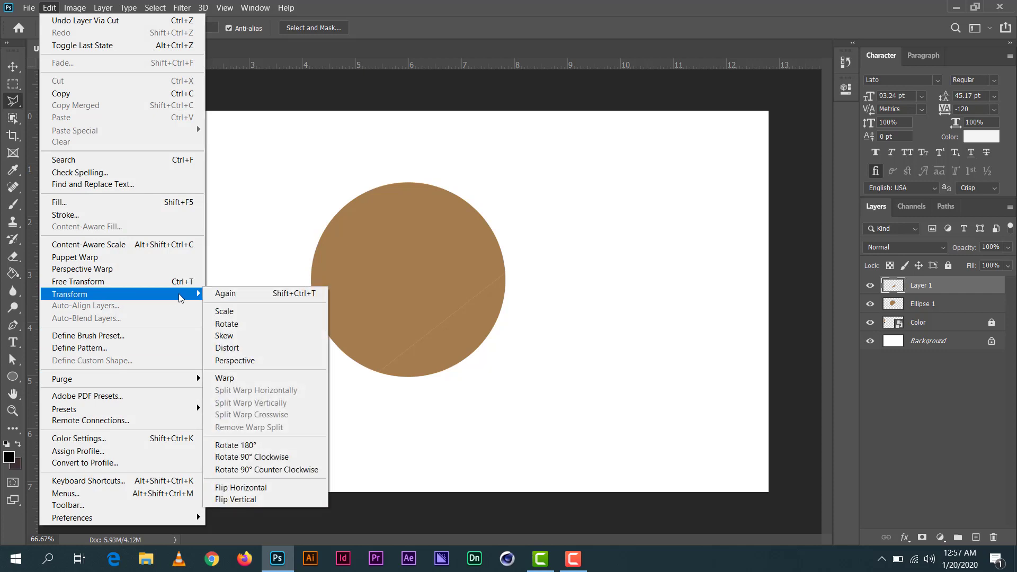
pyautogui.click(227, 445)
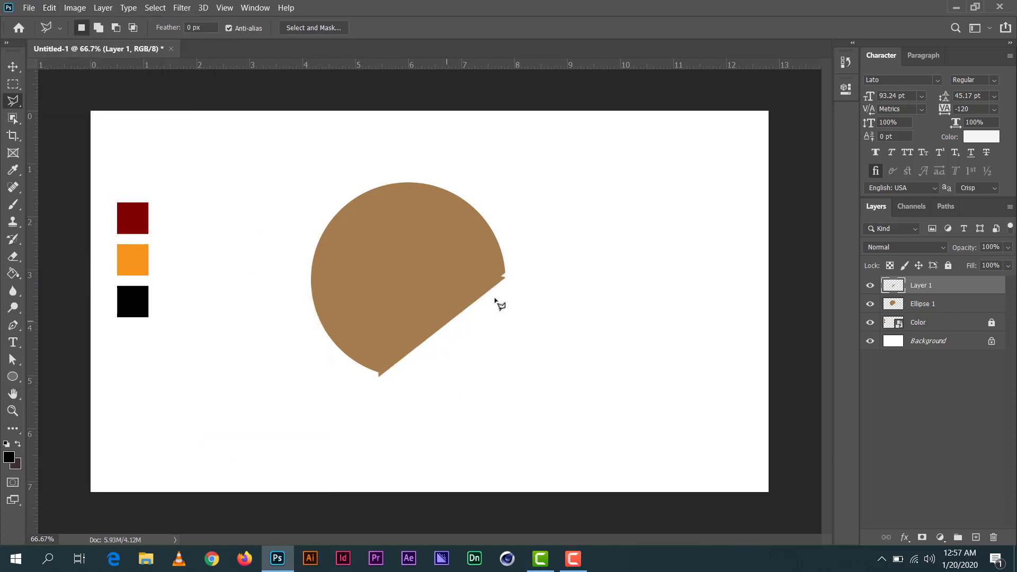
pyautogui.click(13, 66)
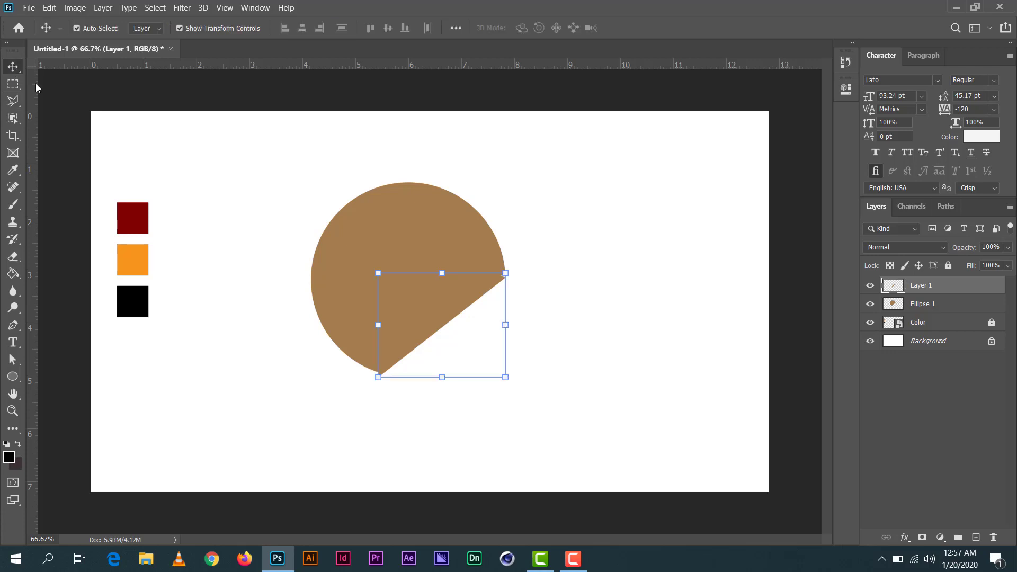
pyautogui.moveTo(449, 321); pyautogui.dragTo(454, 311)
# Step: Paint-bucket the flap black, nudge it up against the cut edge, and reselect Ellipse 1
pyautogui.click(13, 274)
pyautogui.rightClick(17, 271)
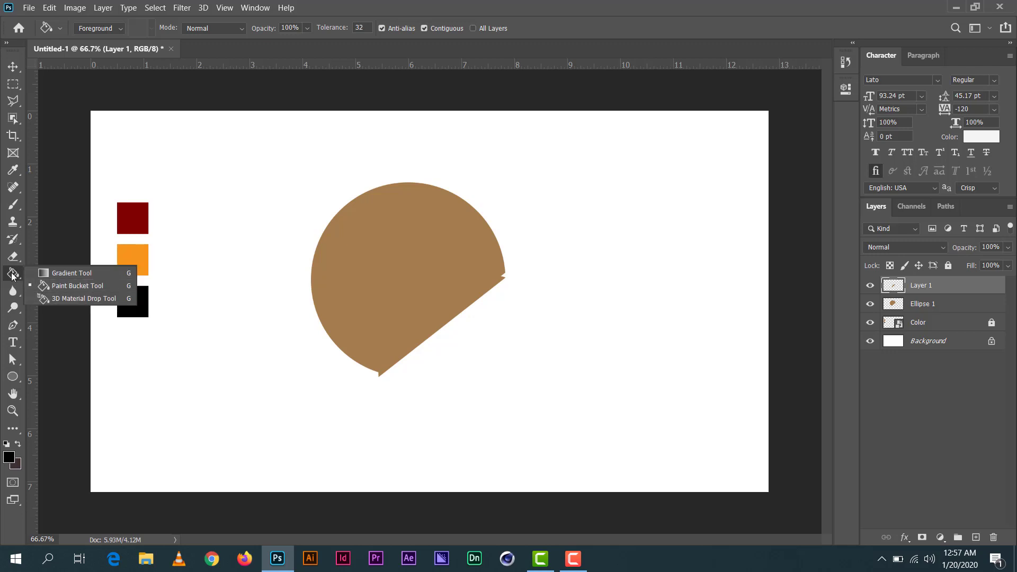
pyautogui.click(87, 286)
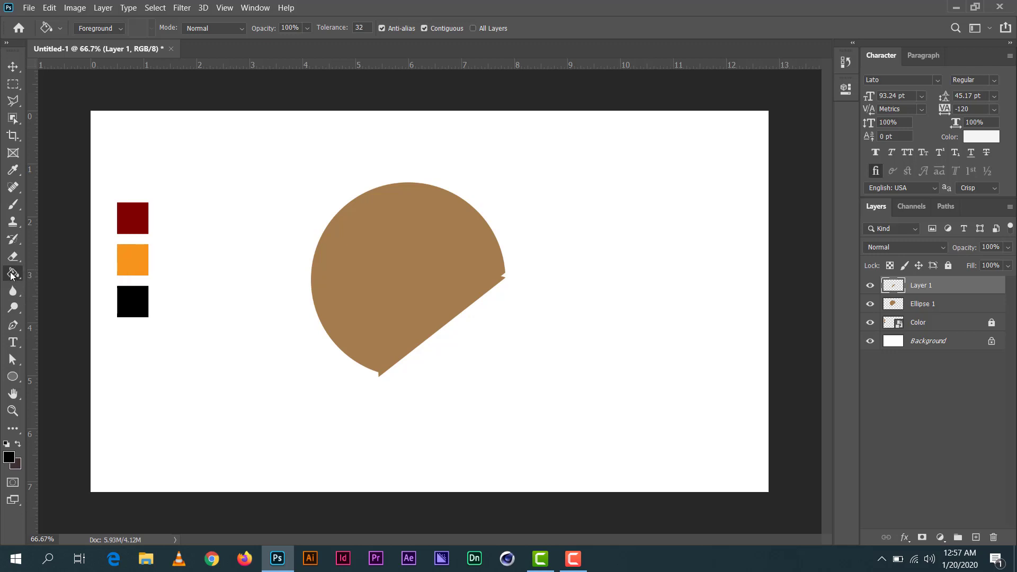
pyautogui.click(433, 305)
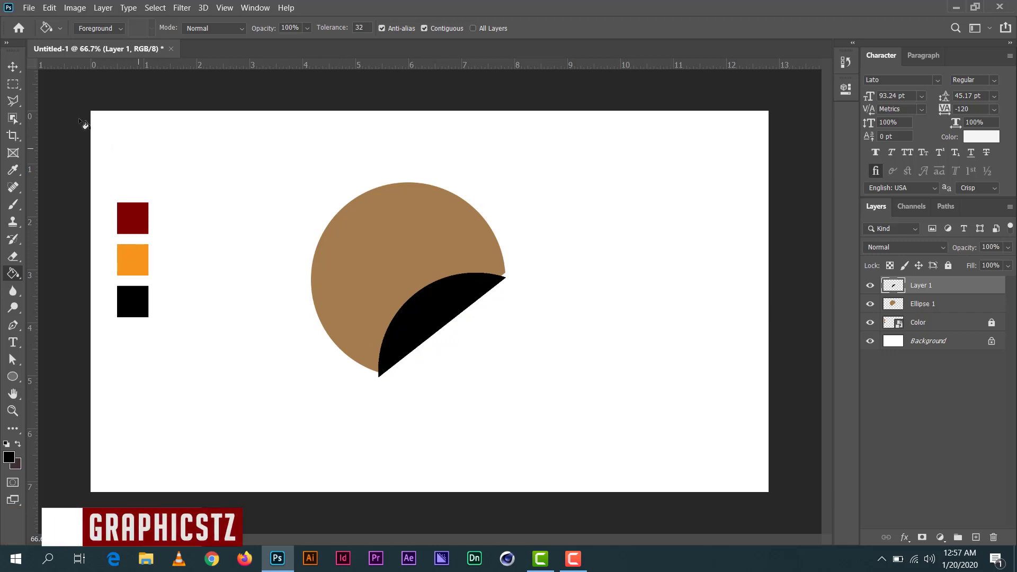
pyautogui.click(18, 65)
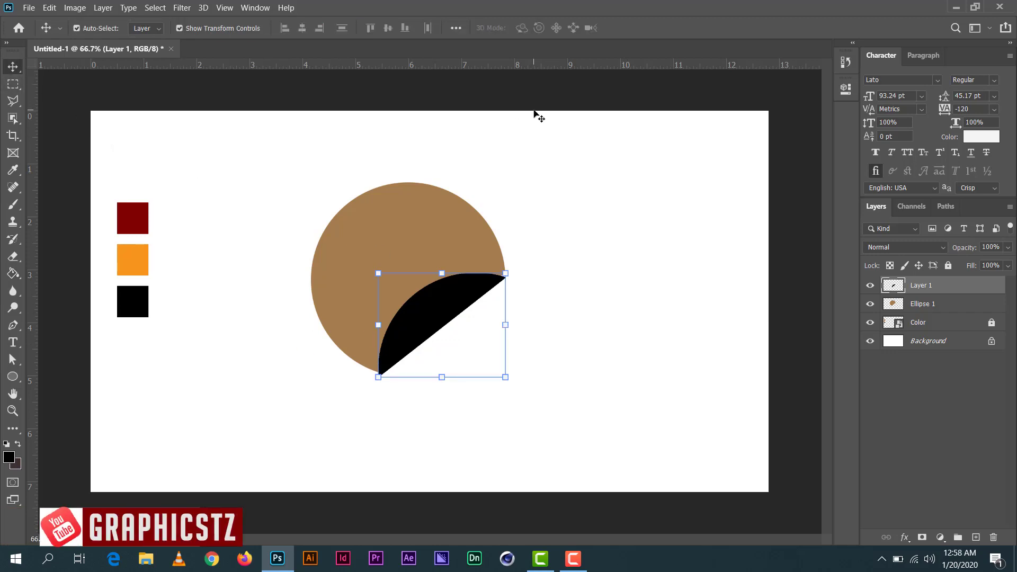
pyautogui.hotkey('shift', 'Up')
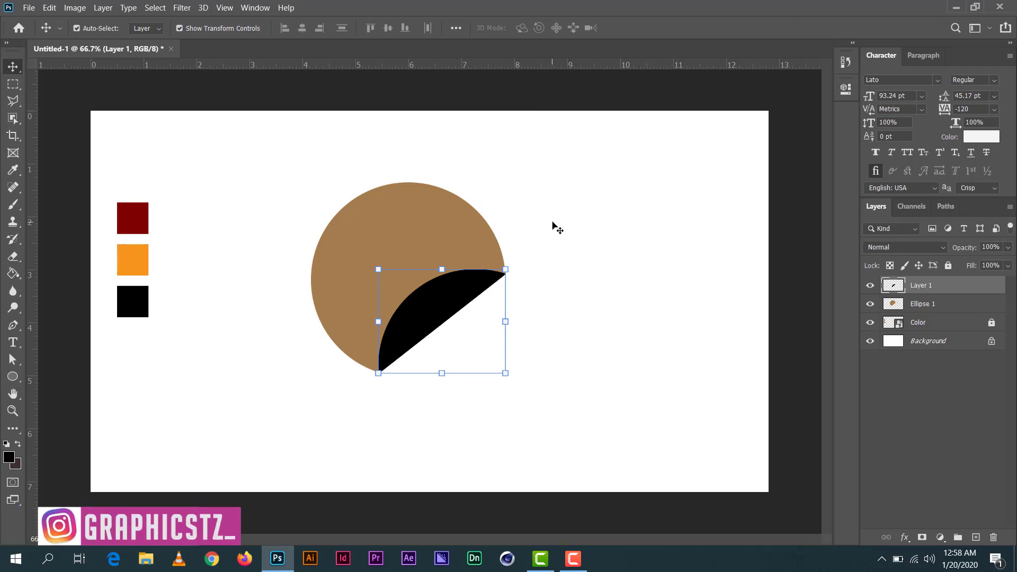
pyautogui.click(565, 266)
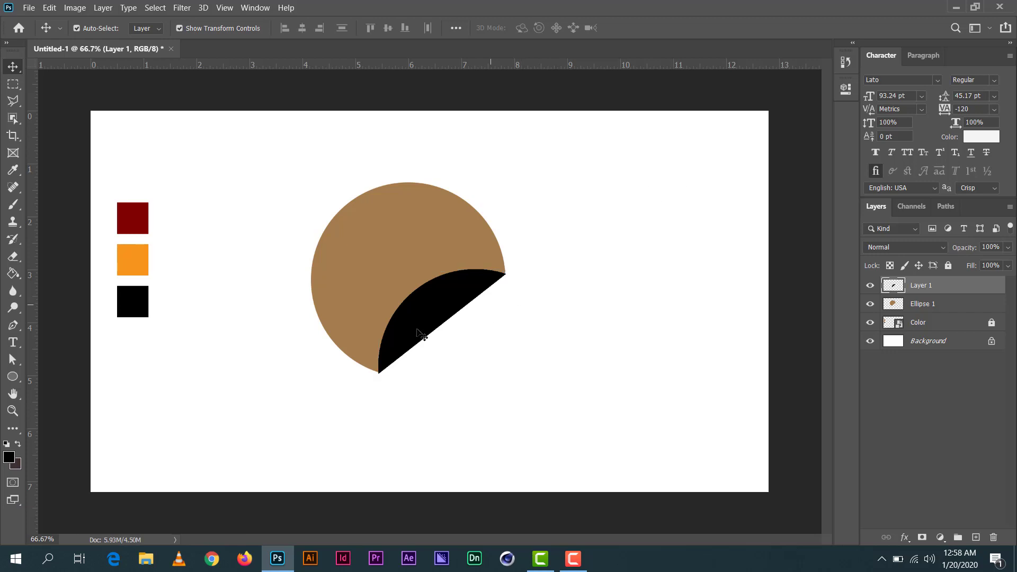
pyautogui.click(387, 230)
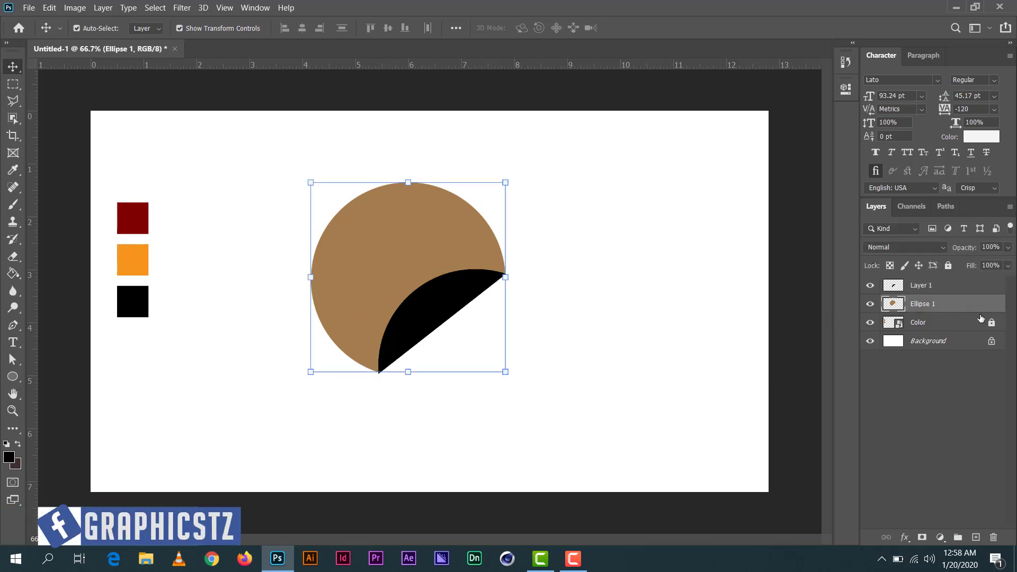
# Step: Add a black-to-white linear Gradient Overlay at 122° to Ellipse 1's layer style
pyautogui.doubleClick(999, 306)
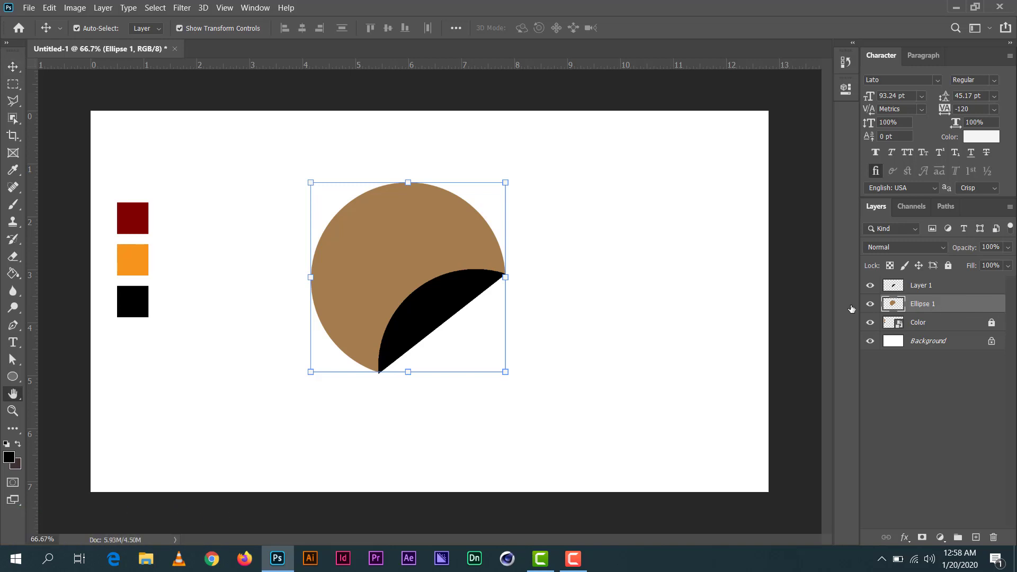
pyautogui.moveTo(539, 192); pyautogui.dragTo(613, 144)
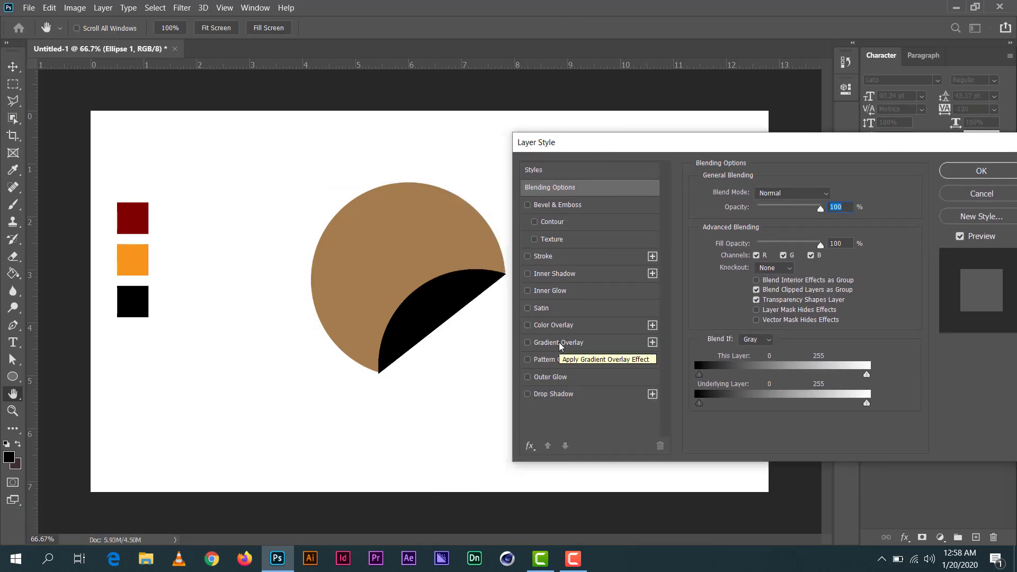
pyautogui.click(562, 344)
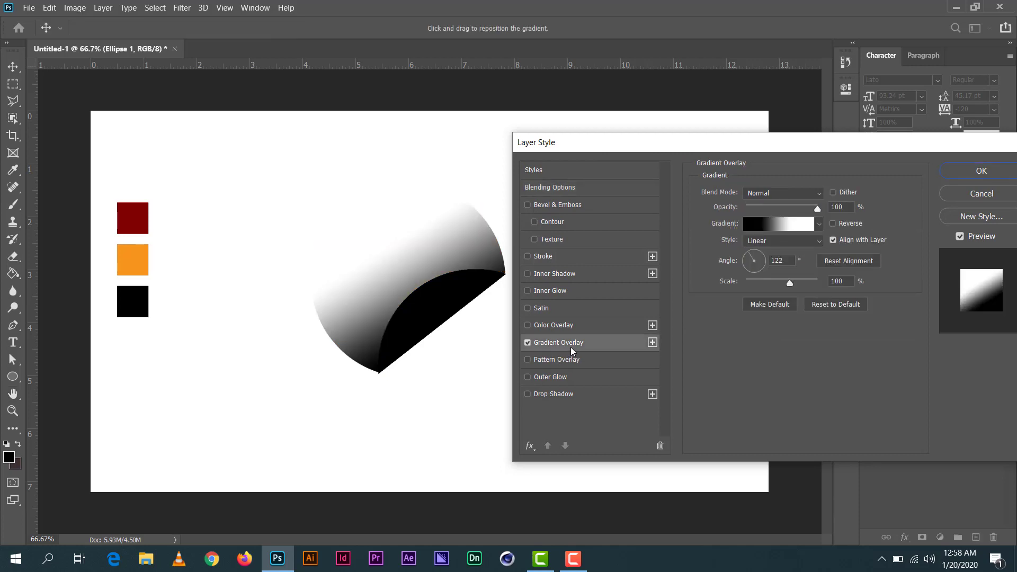
# Step: Set the gradient's left stop to orange, sampled from the page's orange swatch
pyautogui.click(799, 225)
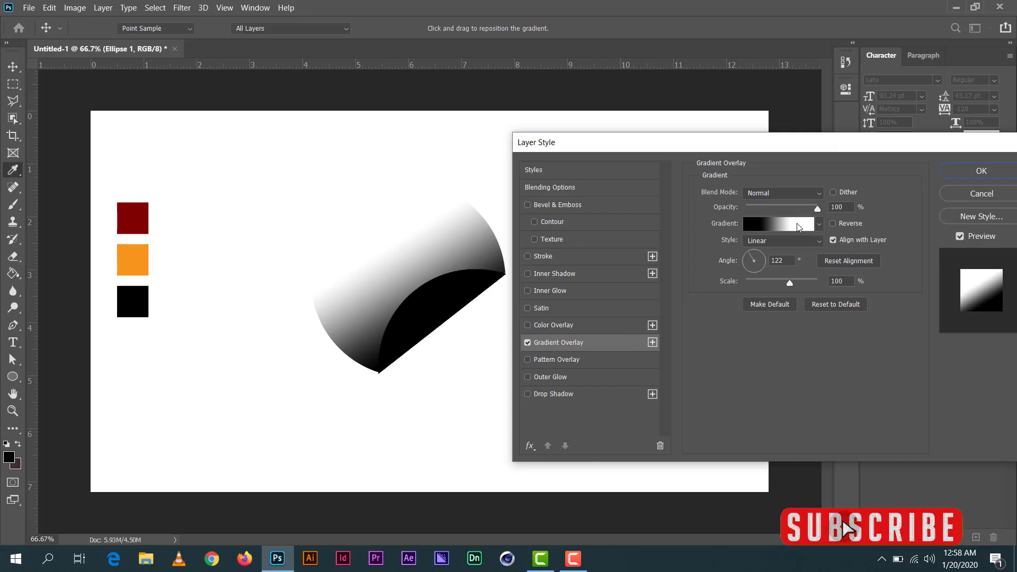
pyautogui.moveTo(688, 129); pyautogui.dragTo(594, 114)
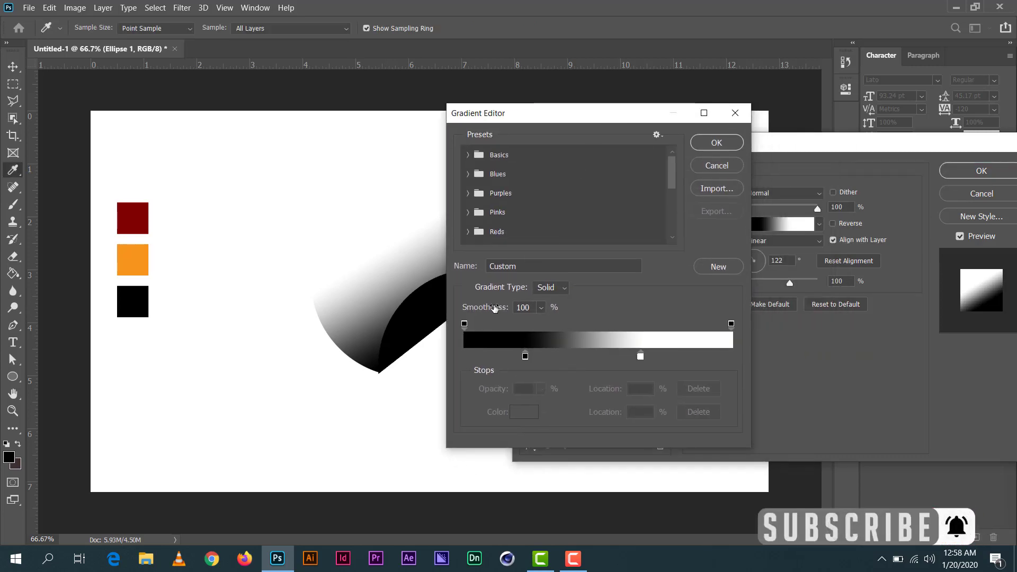
pyautogui.click(524, 357)
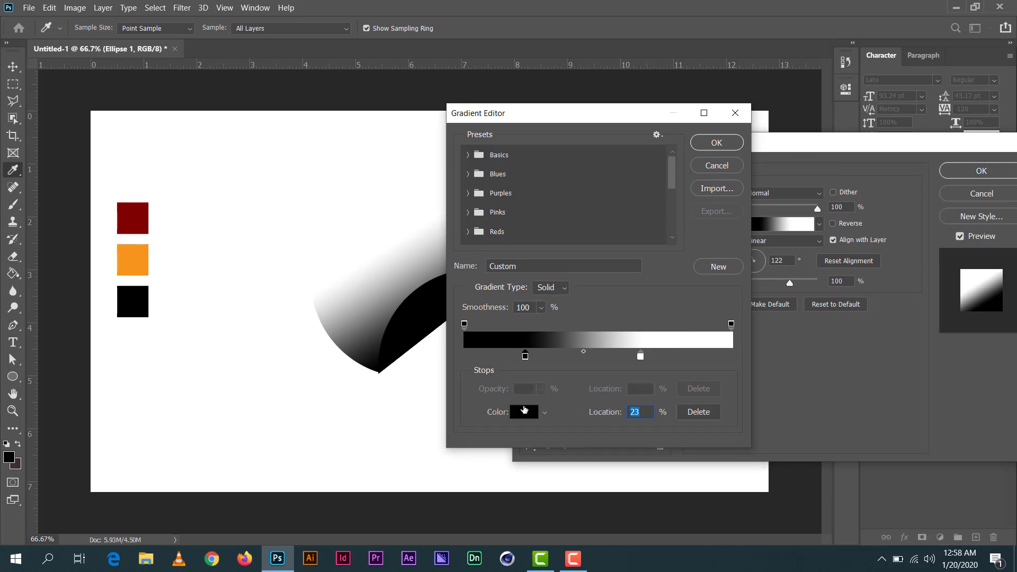
pyautogui.click(527, 414)
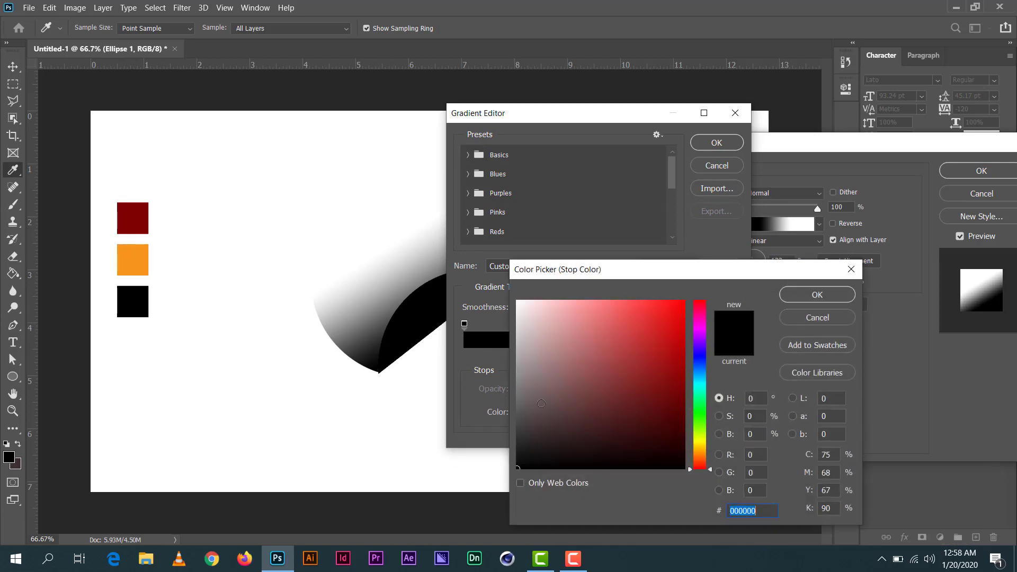
pyautogui.click(140, 221)
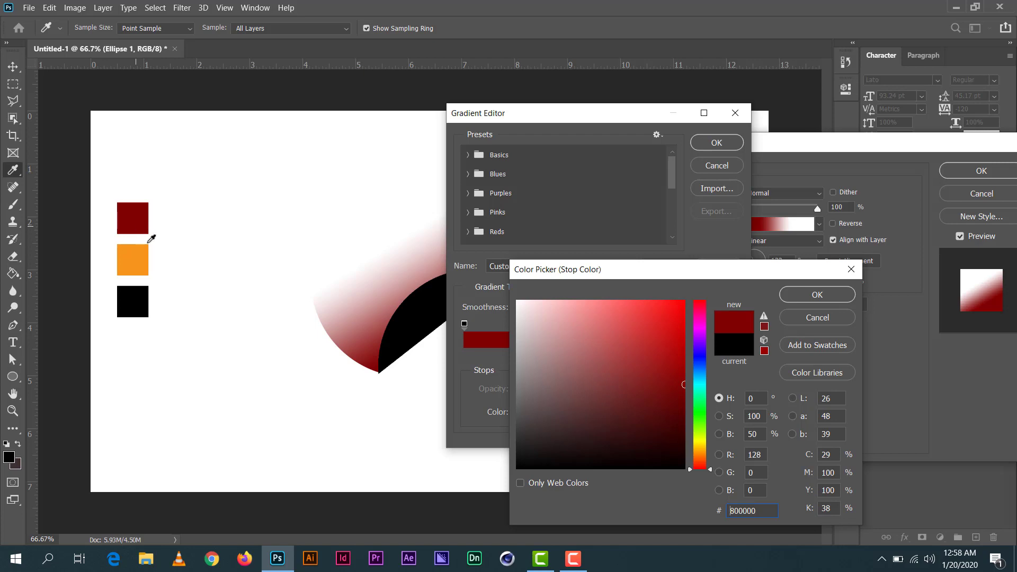
pyautogui.click(140, 256)
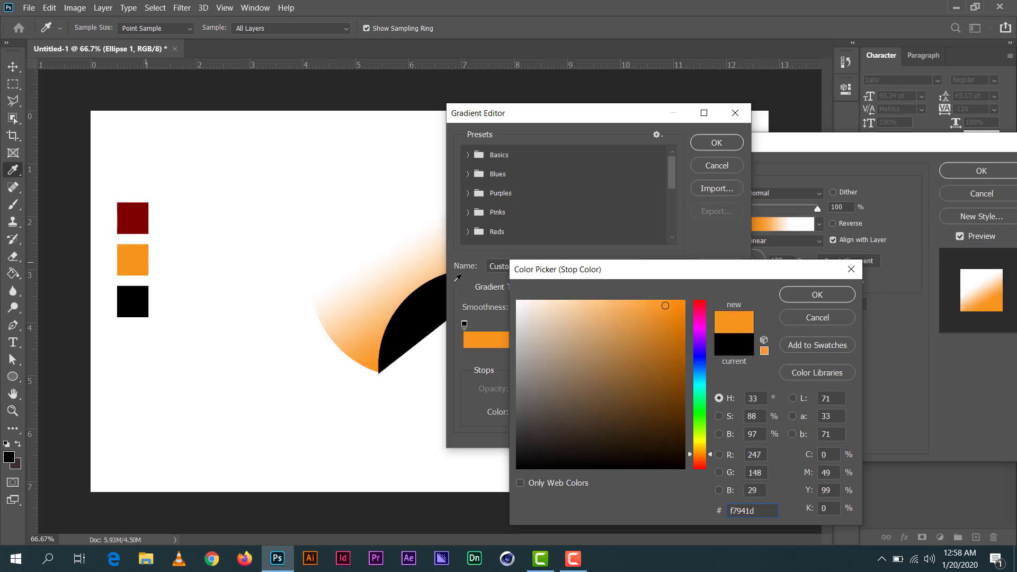
pyautogui.click(837, 294)
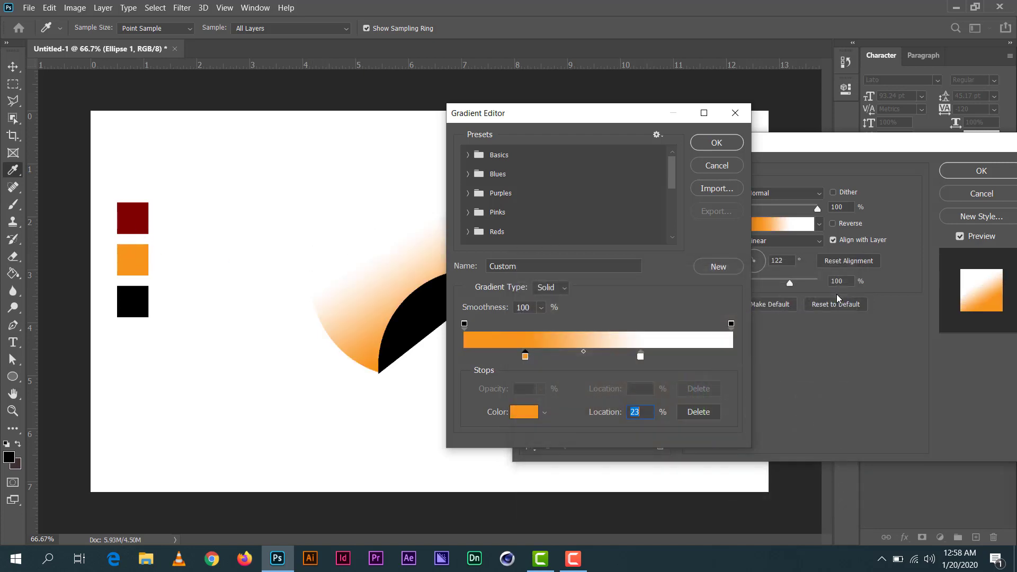
# Step: Make the right stop dark red at 85% and move the midpoint to 44%
pyautogui.click(641, 356)
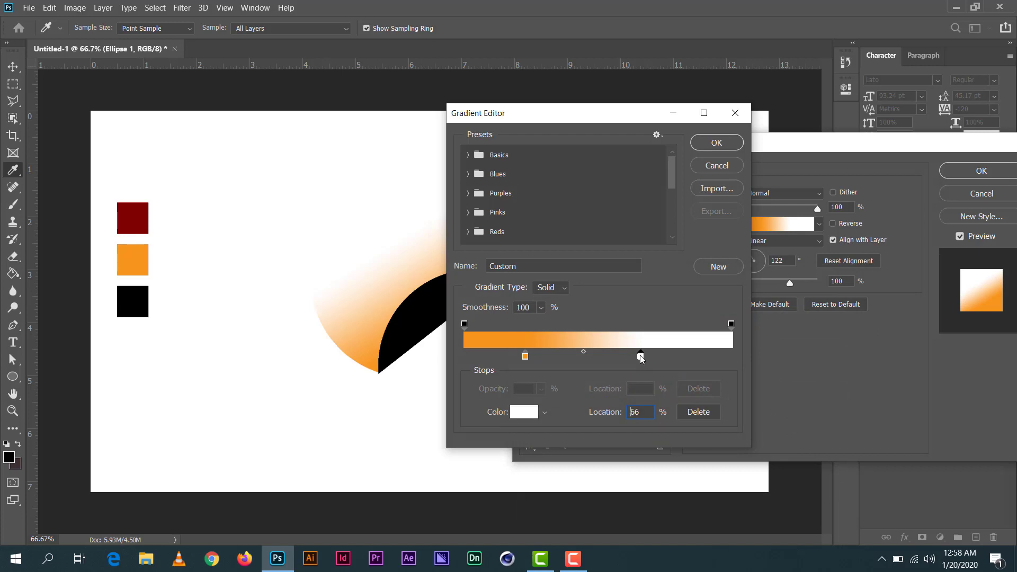
pyautogui.click(524, 412)
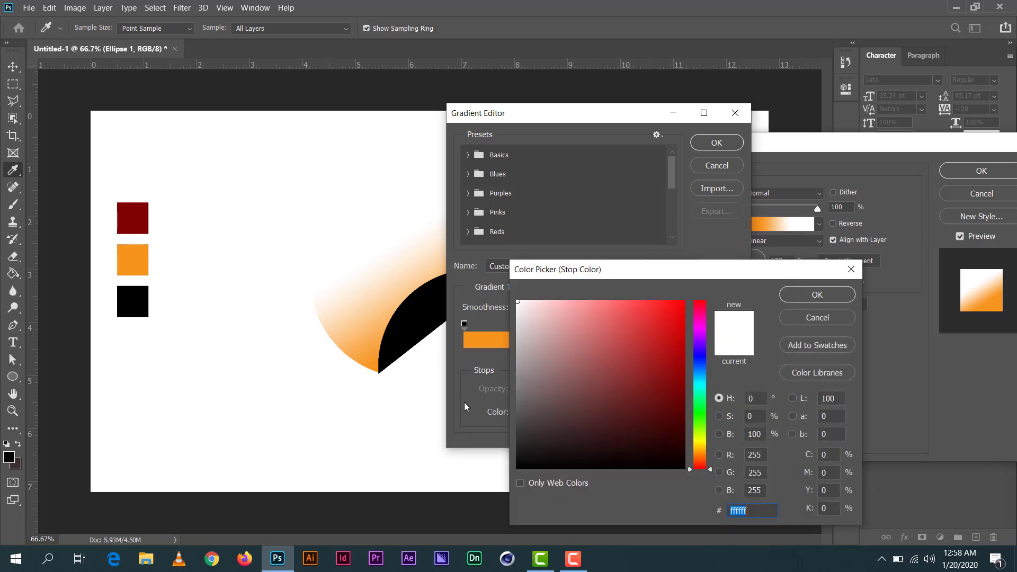
pyautogui.click(127, 214)
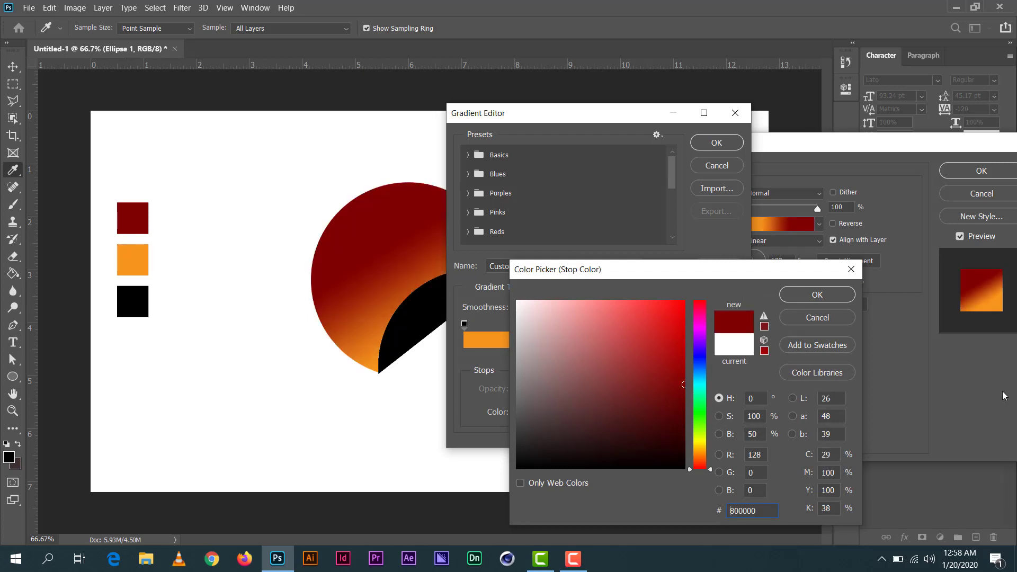
pyautogui.click(827, 295)
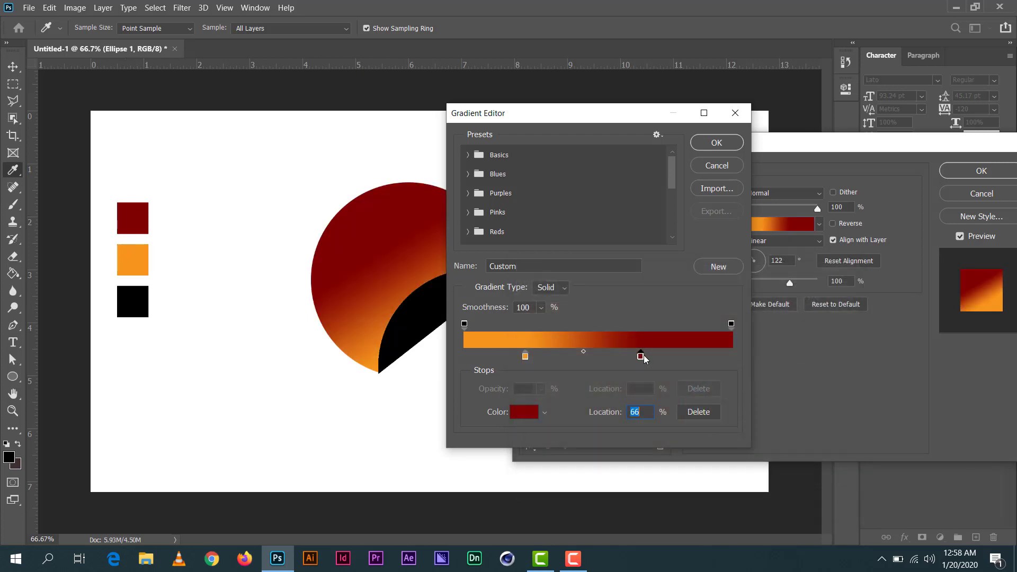
pyautogui.moveTo(642, 356); pyautogui.dragTo(692, 356)
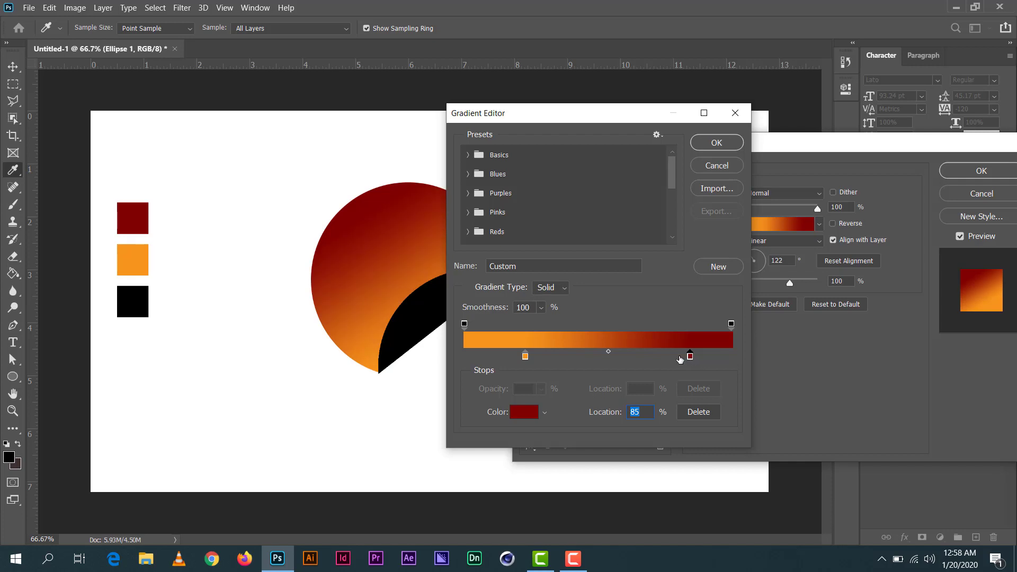
pyautogui.moveTo(690, 356); pyautogui.dragTo(691, 356)
pyautogui.moveTo(609, 352); pyautogui.dragTo(599, 352)
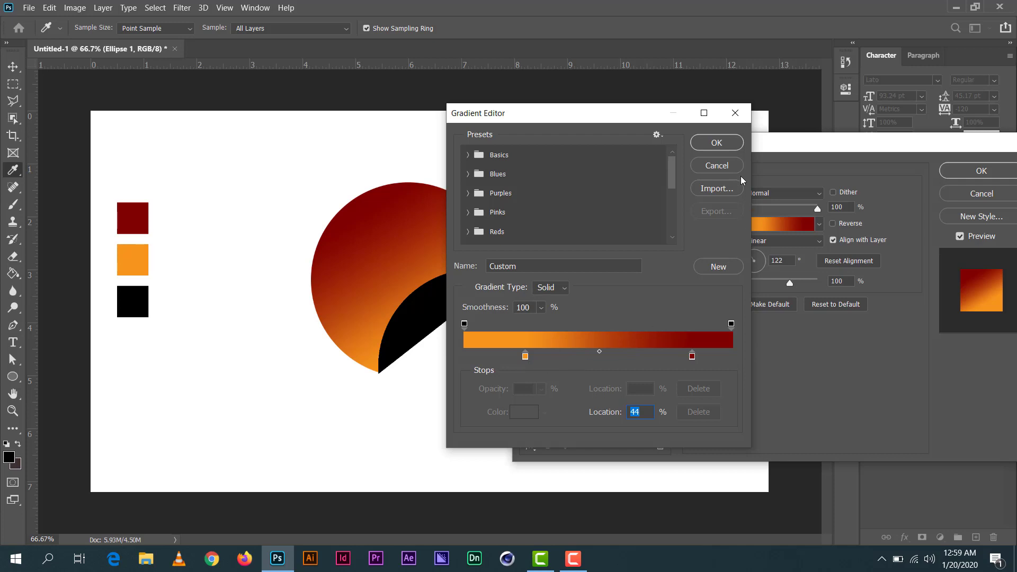
# Step: Accept the gradient and set the overlay angle to 125°
pyautogui.click(717, 143)
pyautogui.click(792, 262)
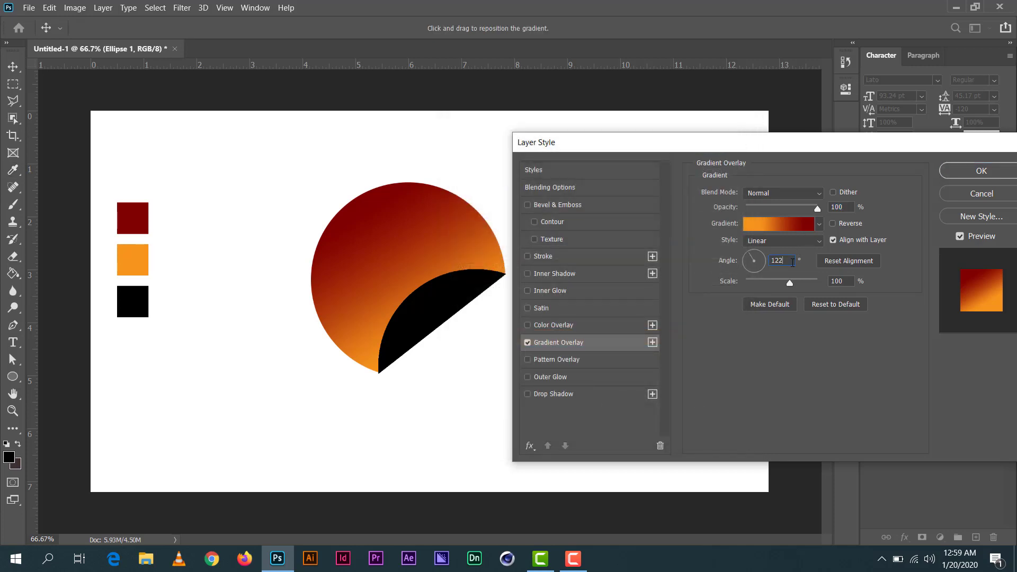
pyautogui.press('Up')
# Step: Move the dark red stop to 79%, nudge the midpoint left, and apply the overlay
pyautogui.click(793, 228)
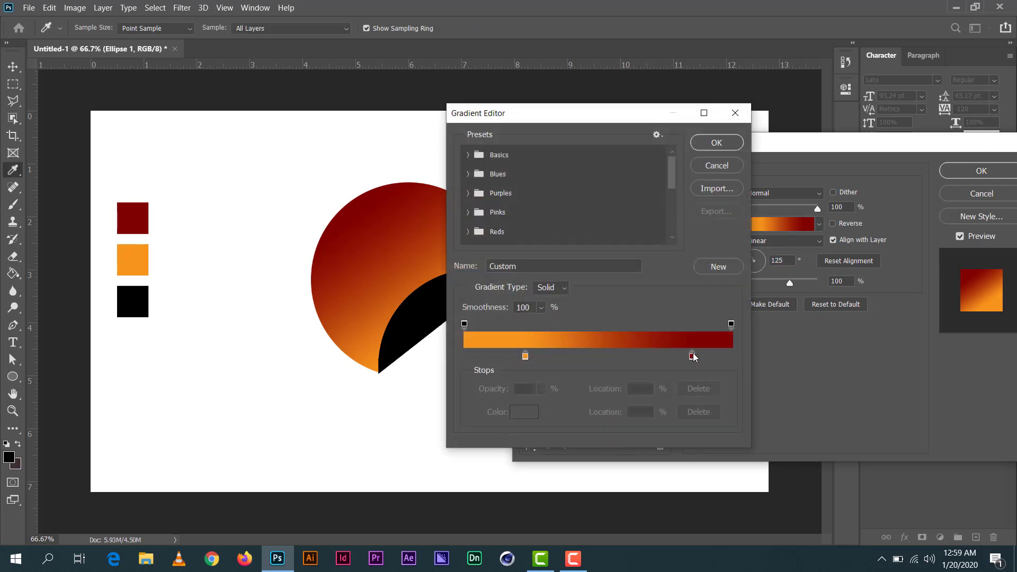
pyautogui.moveTo(692, 360); pyautogui.dragTo(676, 362)
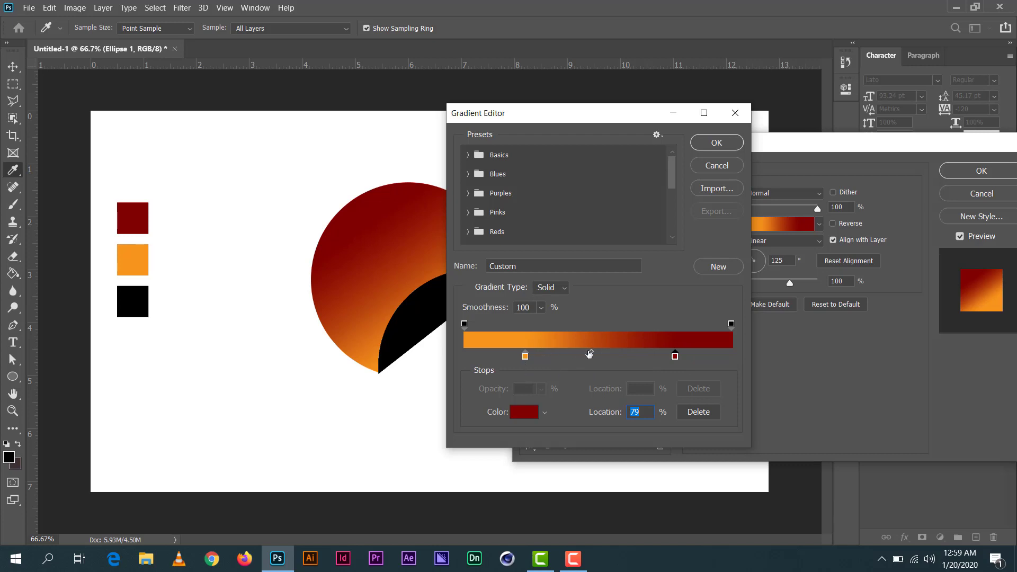
pyautogui.moveTo(590, 352)
pyautogui.mouseDown()
pyautogui.moveTo(580, 352)
pyautogui.moveTo(595, 352)
pyautogui.mouseUp()
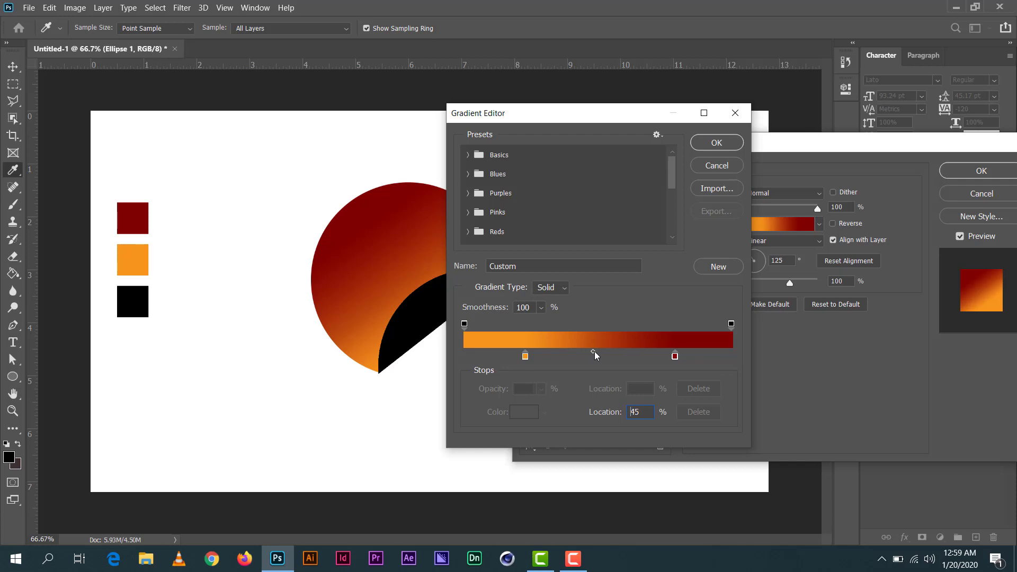
pyautogui.click(710, 146)
pyautogui.click(948, 173)
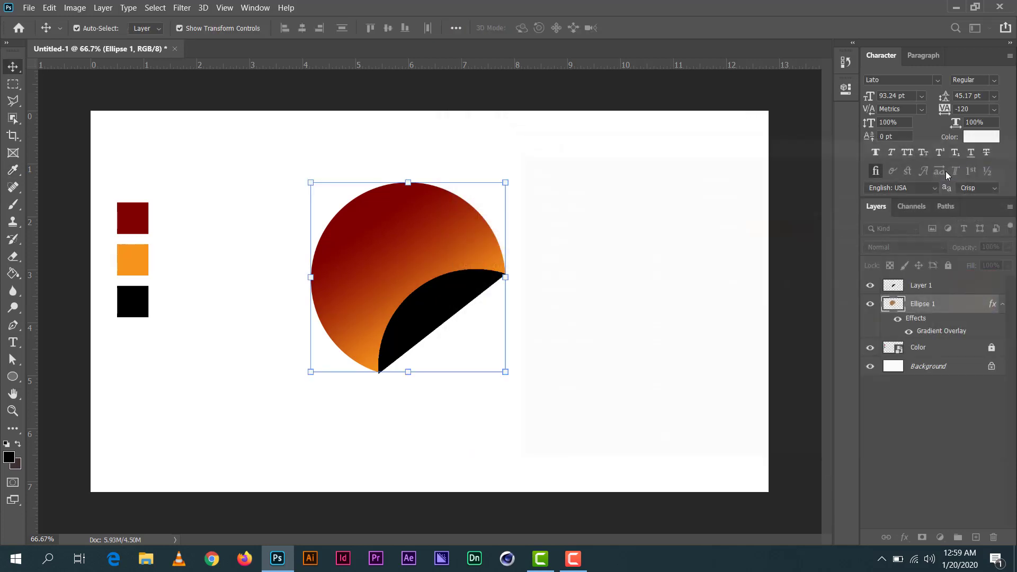
# Step: Review the ellipse's layer style unchanged, then select Layer 1, the black curl
pyautogui.doubleClick(992, 306)
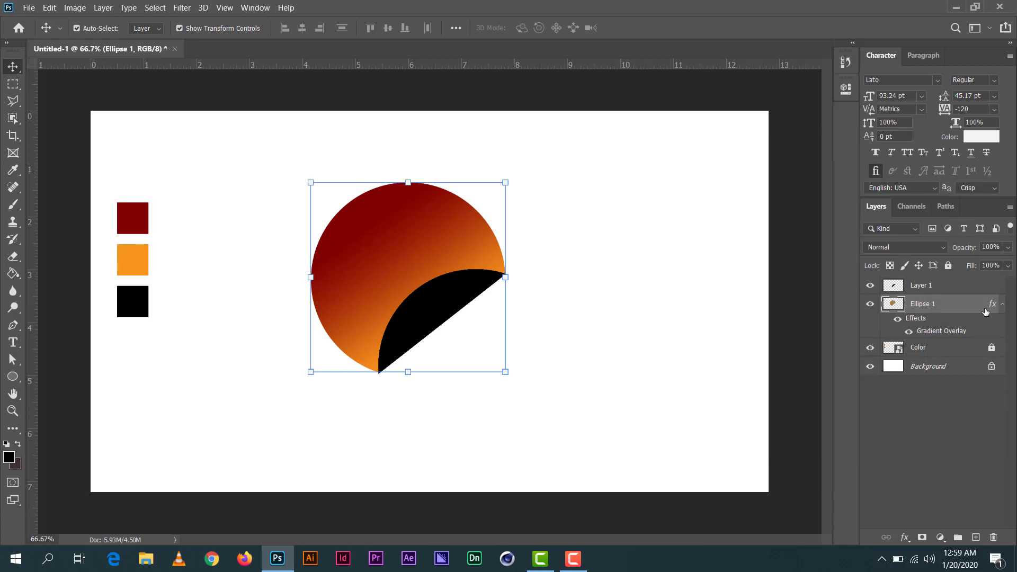
pyautogui.click(999, 143)
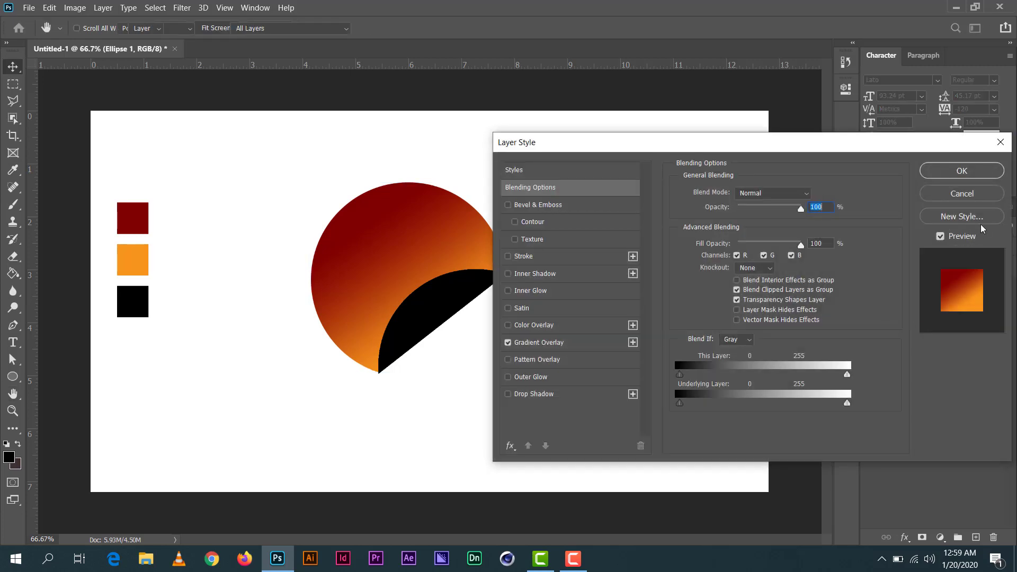
pyautogui.click(935, 287)
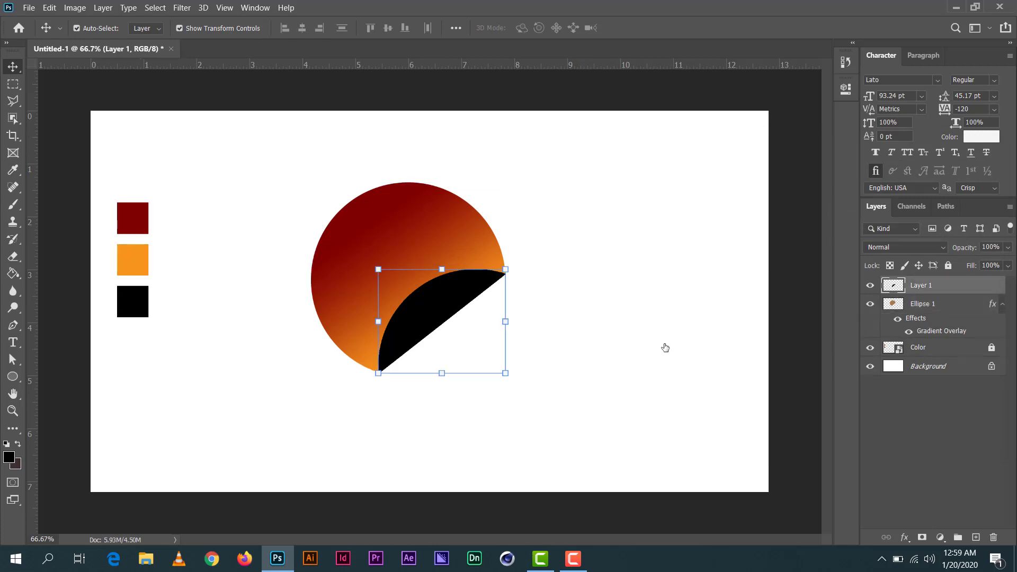
# Step: Add a gradient overlay to the curl layer and make its left stop black (000000)
pyautogui.doubleClick(403, 291)
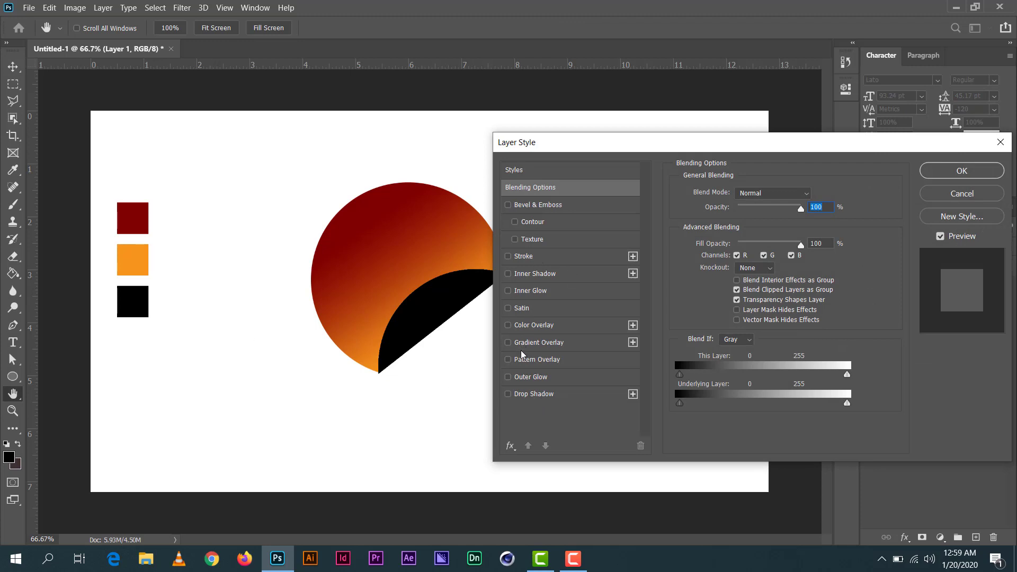
pyautogui.click(538, 343)
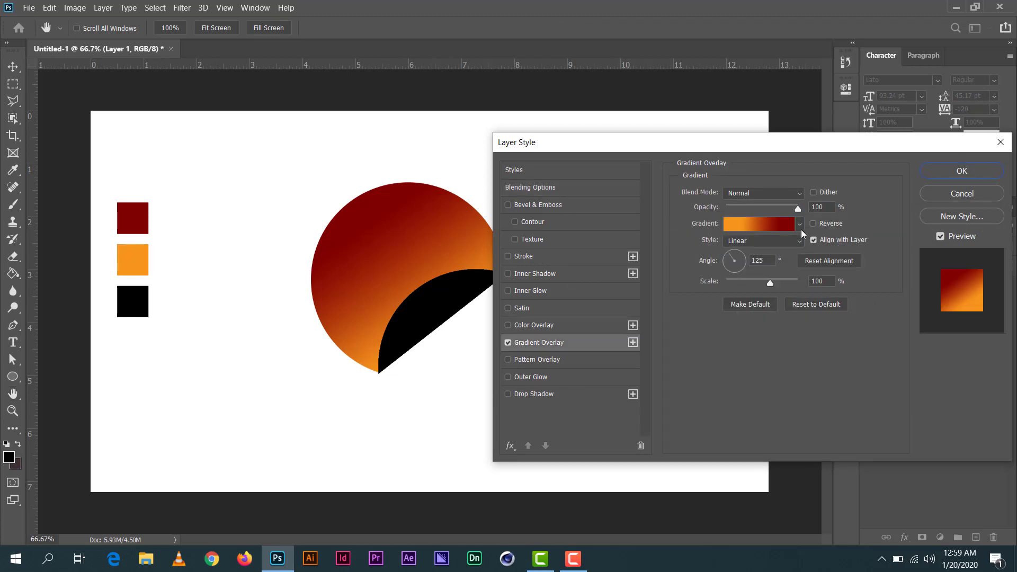
pyautogui.click(769, 221)
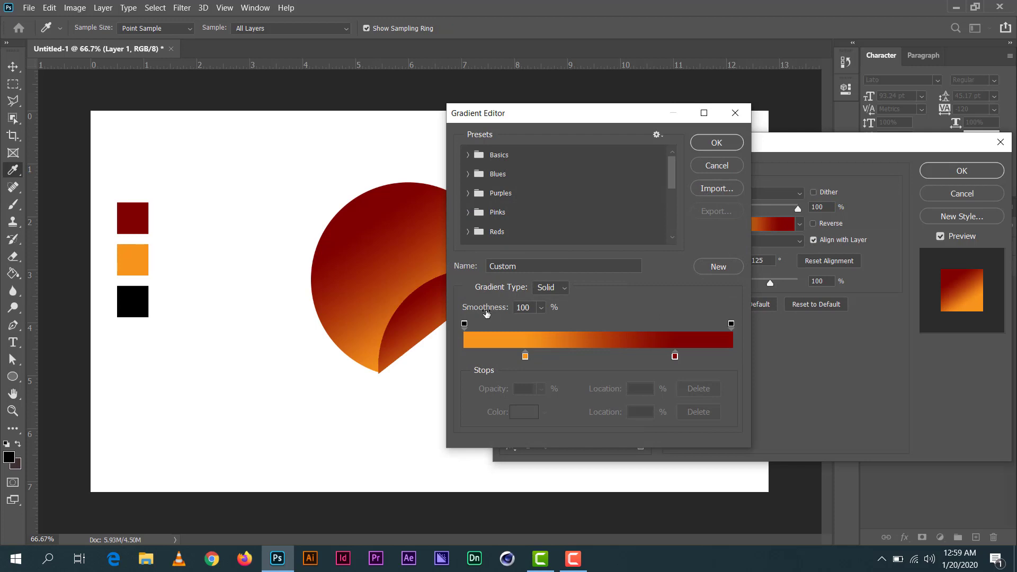
pyautogui.click(525, 356)
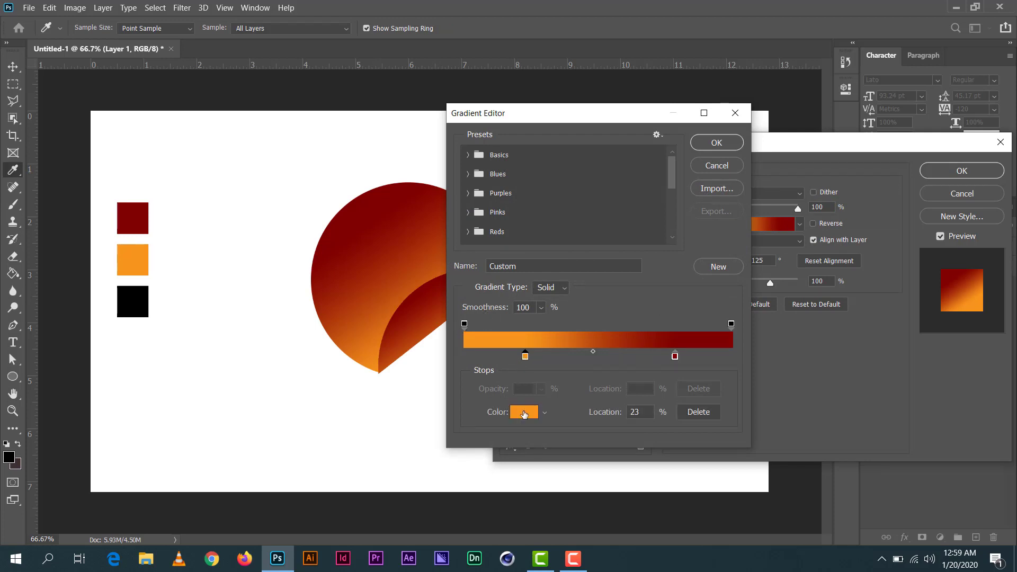
pyautogui.click(523, 412)
pyautogui.write('000000')
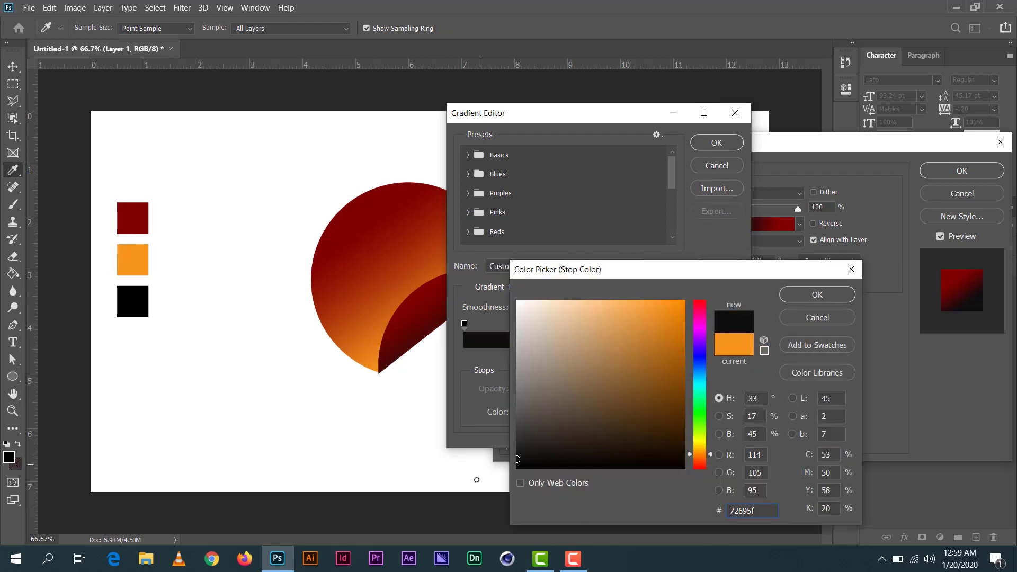
pyautogui.click(833, 294)
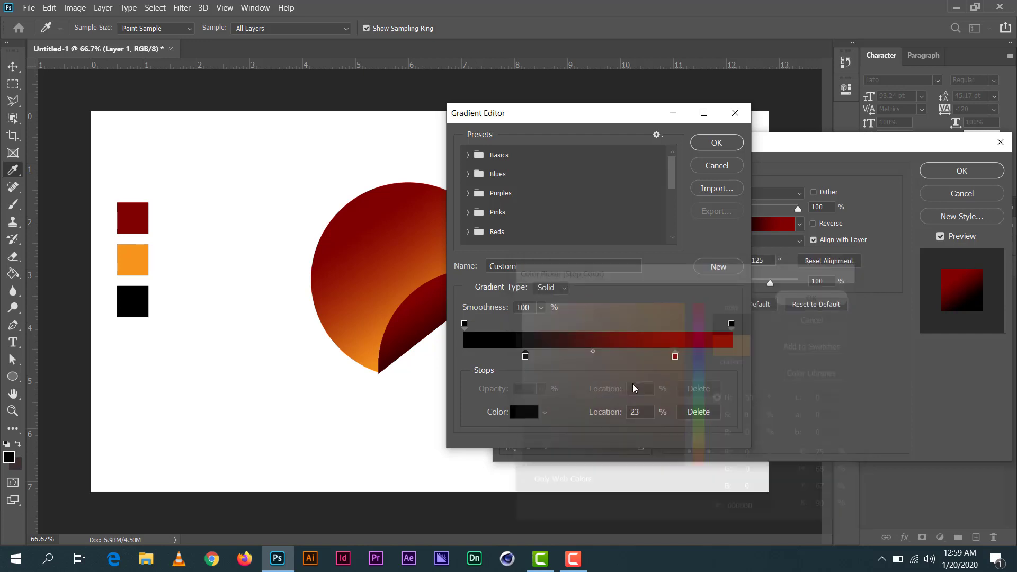
# Step: Change the curl gradient's right stop to white (ffffff)
pyautogui.click(674, 356)
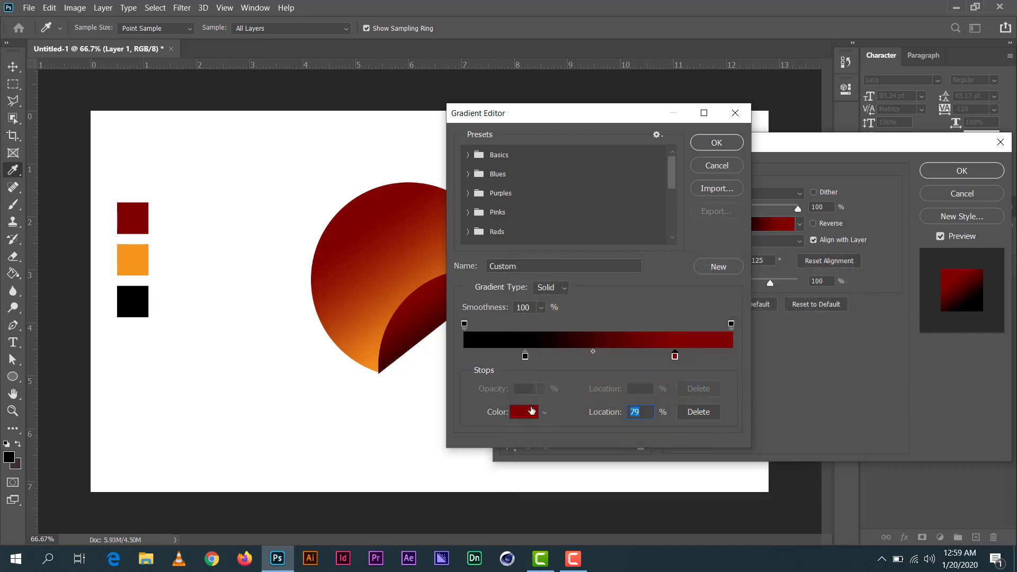
pyautogui.click(532, 412)
pyautogui.write('ffffff')
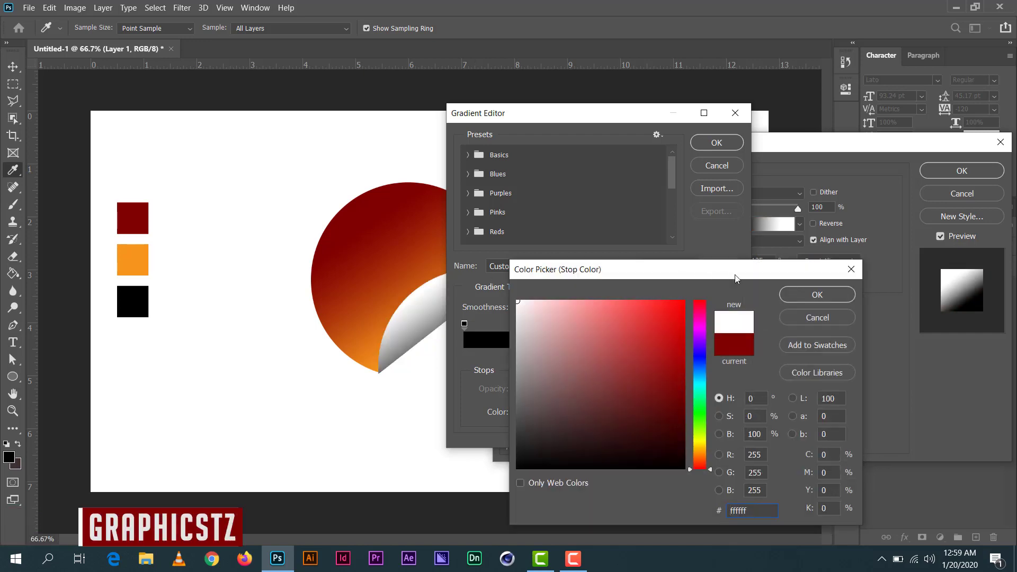
pyautogui.click(813, 294)
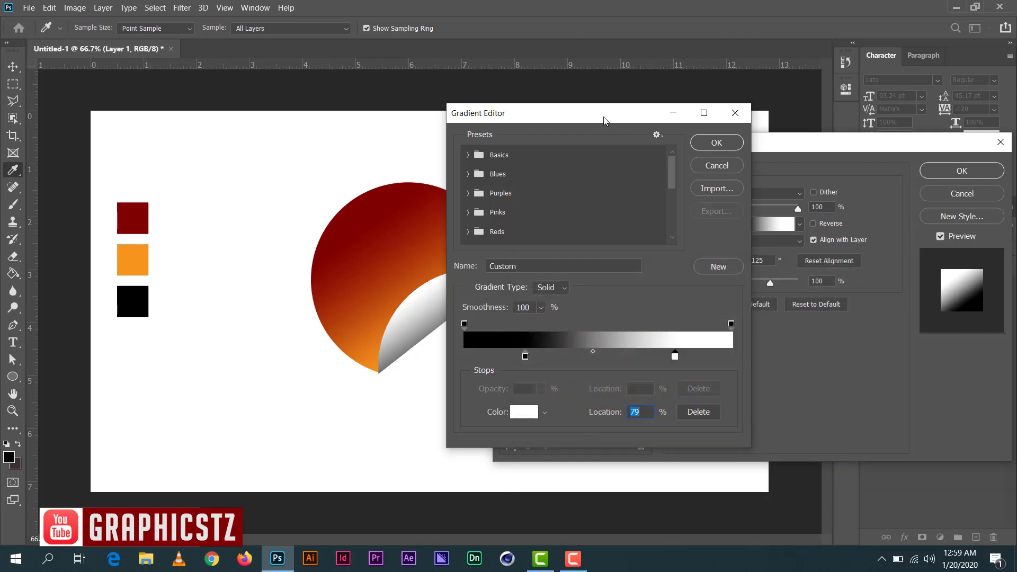
pyautogui.moveTo(604, 119); pyautogui.dragTo(727, 115)
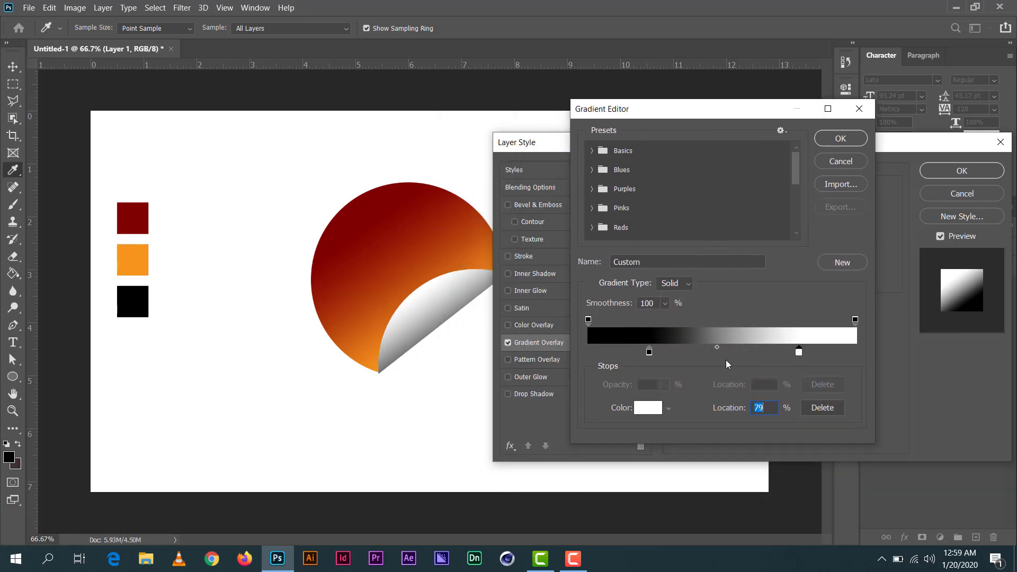
# Step: Place the black stop near 19% and white stop at 66%, shift the midpoint, and apply
pyautogui.moveTo(649, 351); pyautogui.dragTo(631, 352)
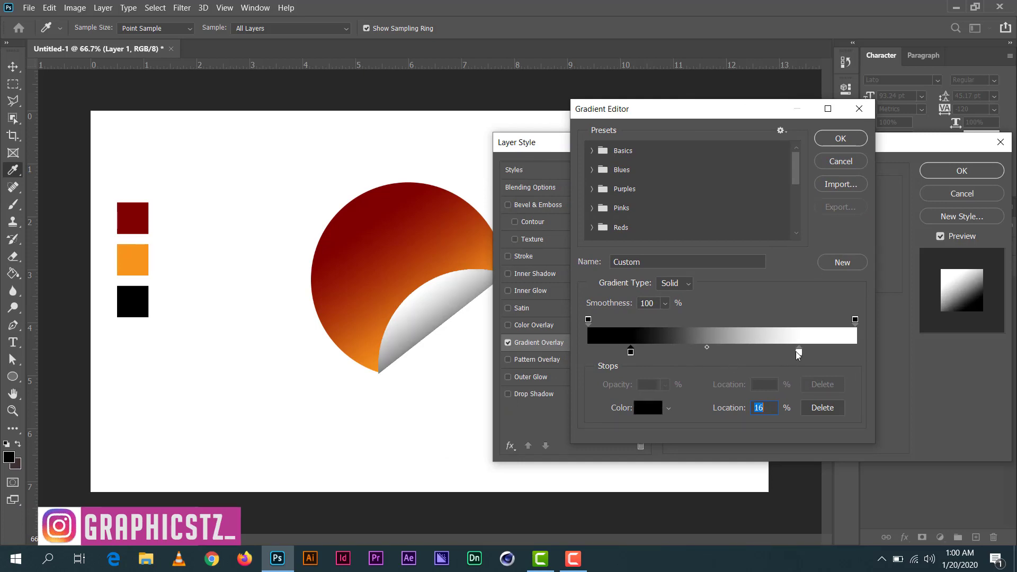
pyautogui.moveTo(798, 352); pyautogui.dragTo(775, 352)
pyautogui.moveTo(632, 353); pyautogui.dragTo(653, 358)
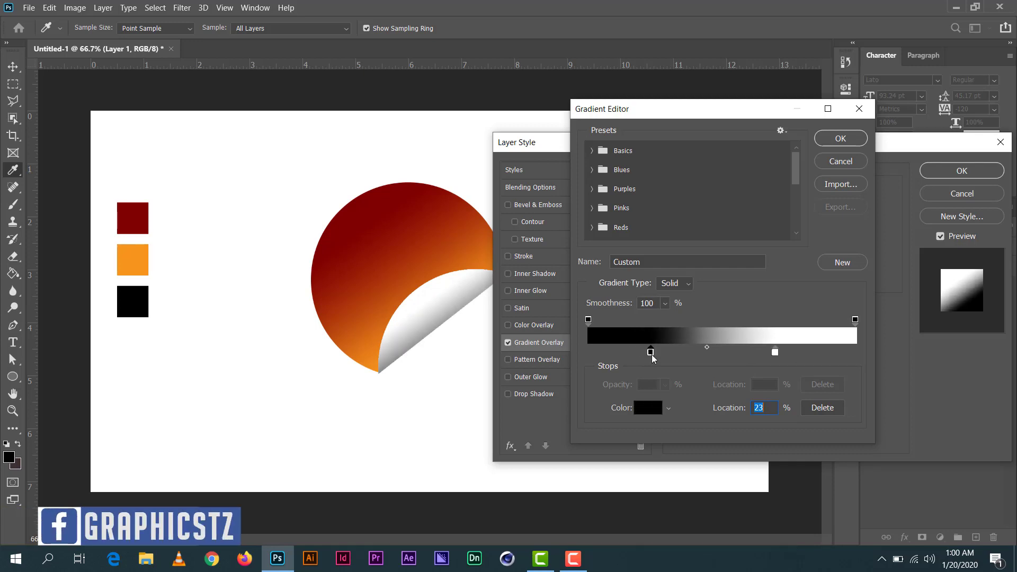
pyautogui.moveTo(773, 353); pyautogui.dragTo(767, 358)
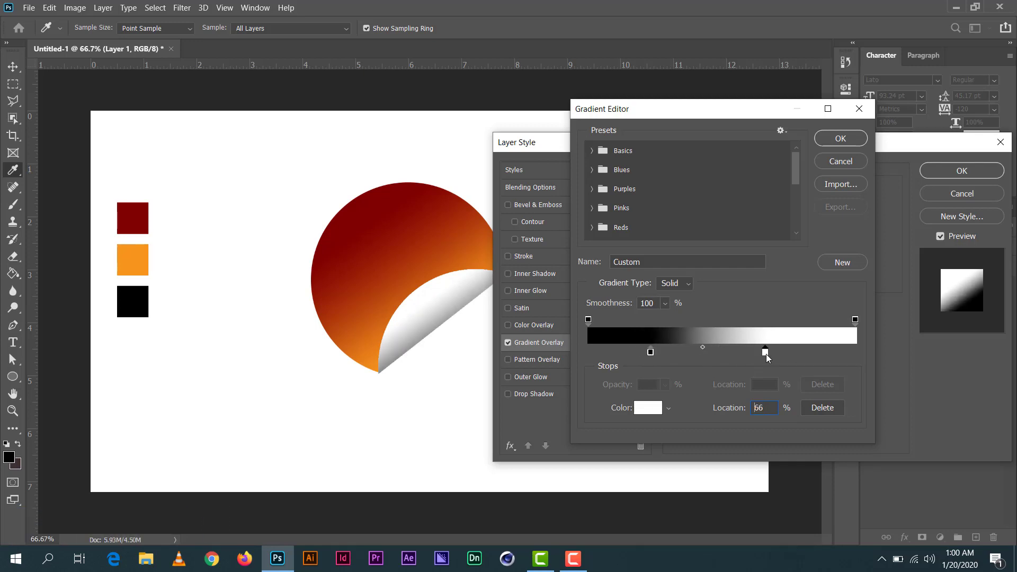
pyautogui.moveTo(701, 350); pyautogui.dragTo(711, 347)
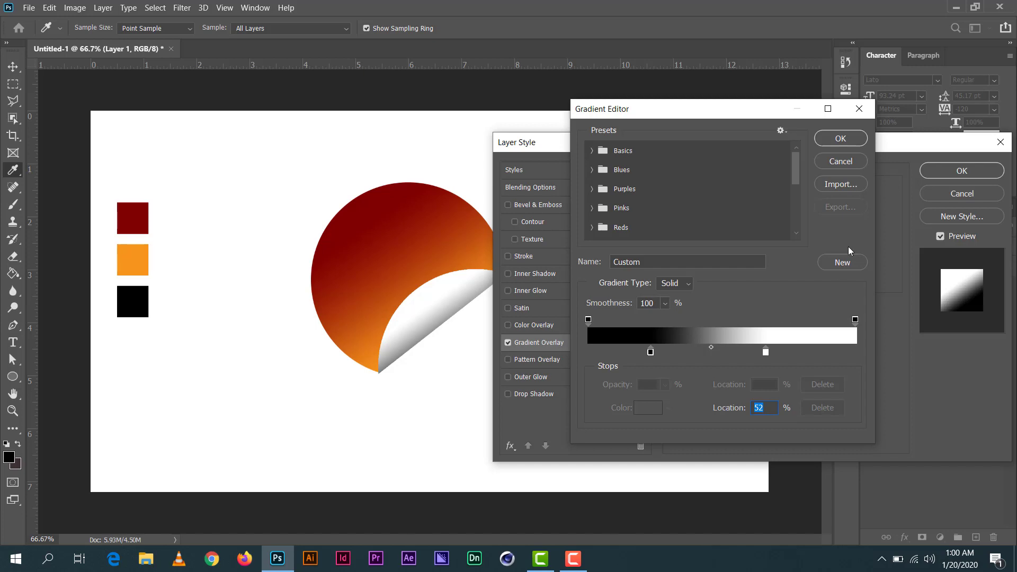
pyautogui.click(840, 139)
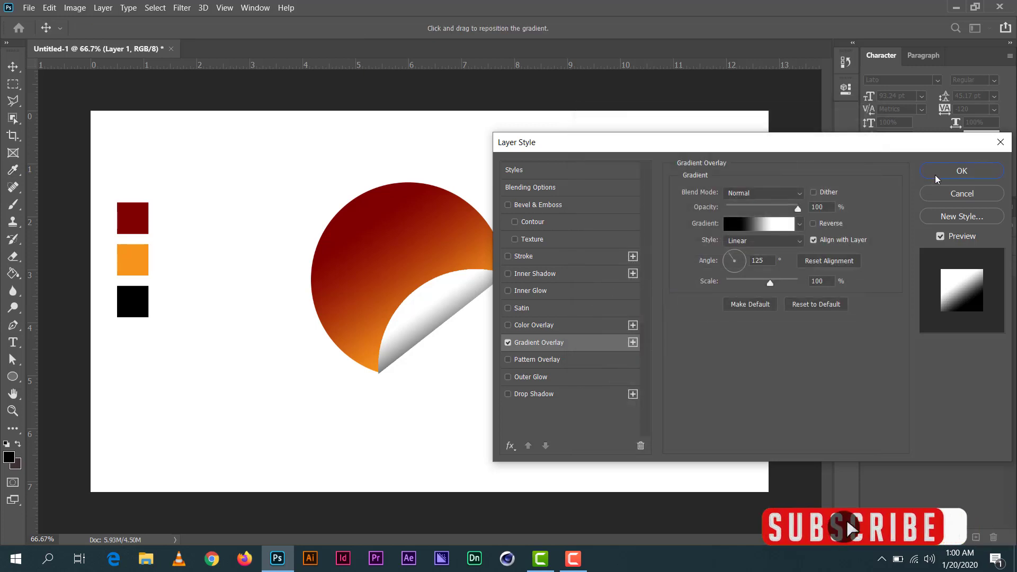
pyautogui.click(935, 175)
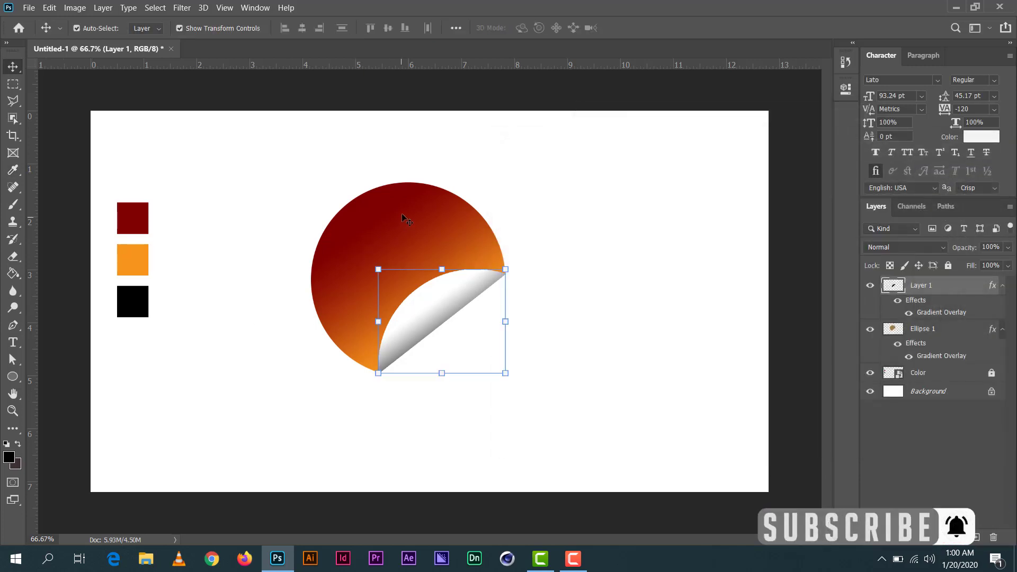
# Step: Add a drop shadow with 17 px distance to the Ellipse 1 circle
pyautogui.click(407, 220)
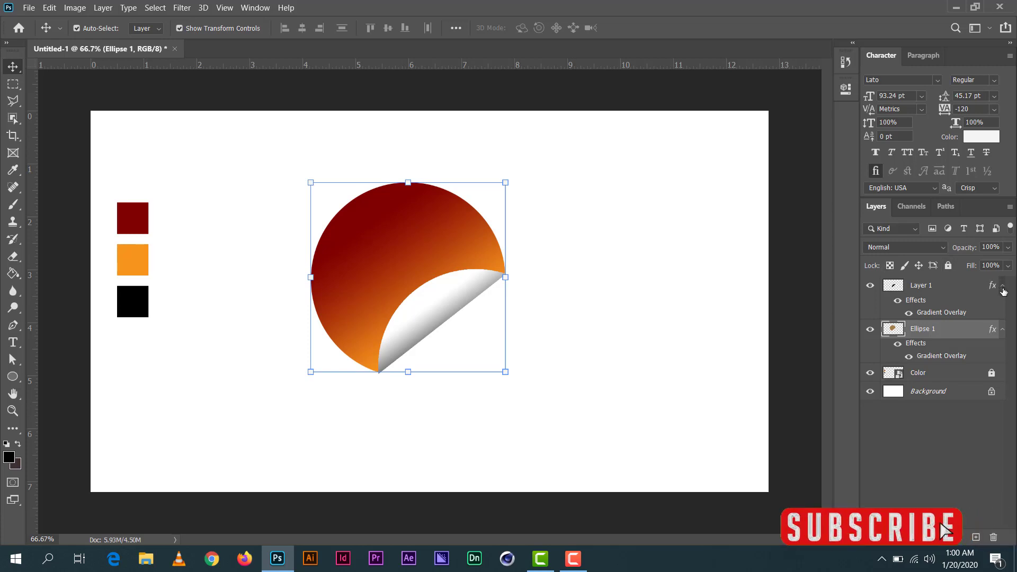
pyautogui.click(1003, 285)
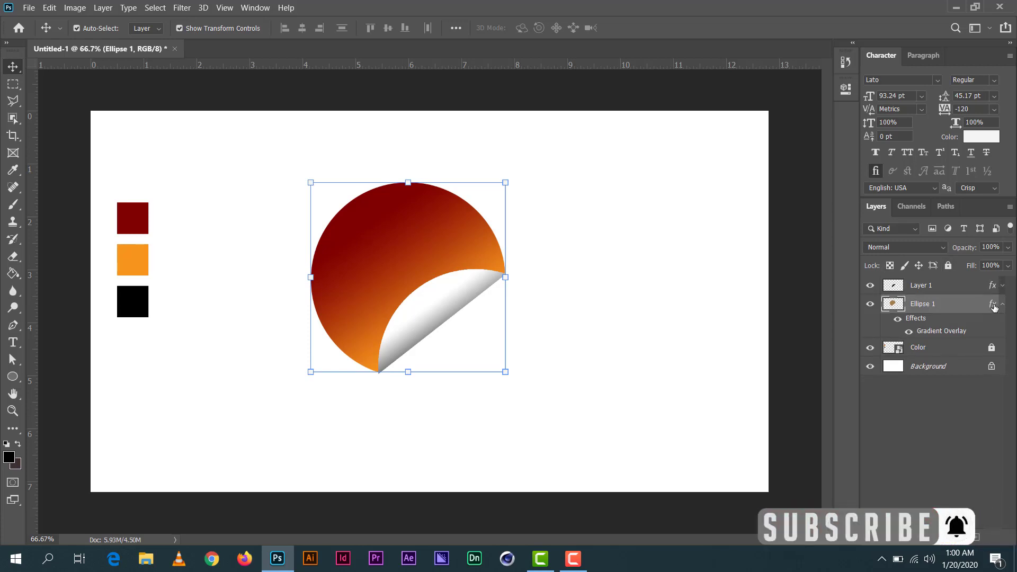
pyautogui.doubleClick(971, 317)
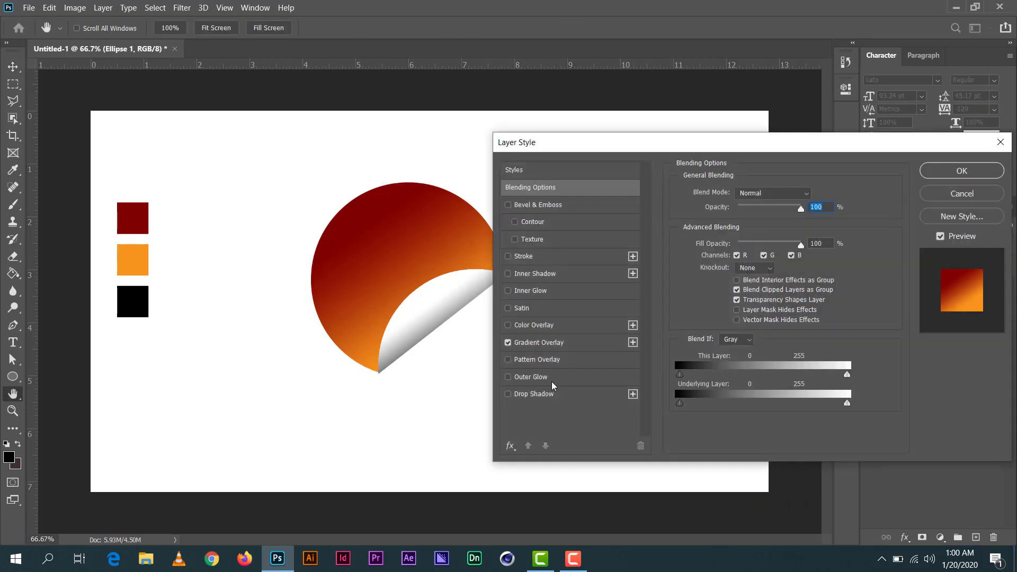
pyautogui.click(529, 394)
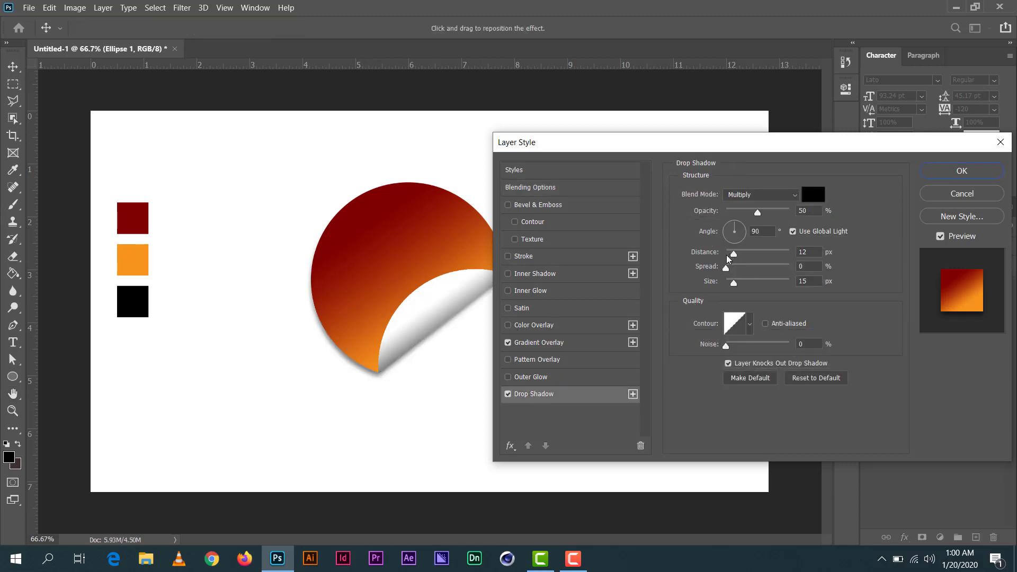
pyautogui.moveTo(733, 253); pyautogui.dragTo(733, 283)
pyautogui.click(961, 171)
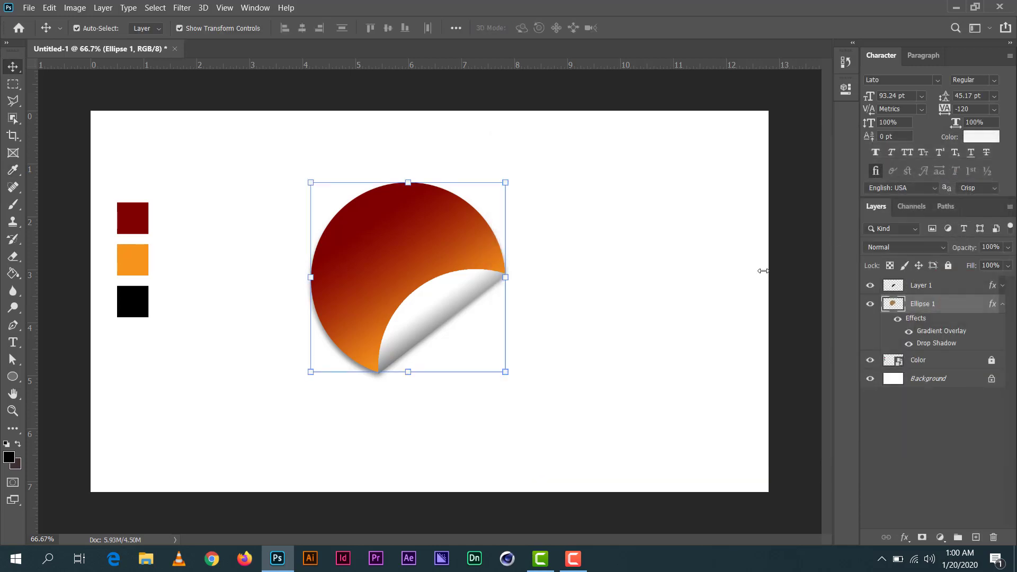
# Step: Group Layer 1 and Ellipse 1 into a group named OO1
pyautogui.click(1002, 303)
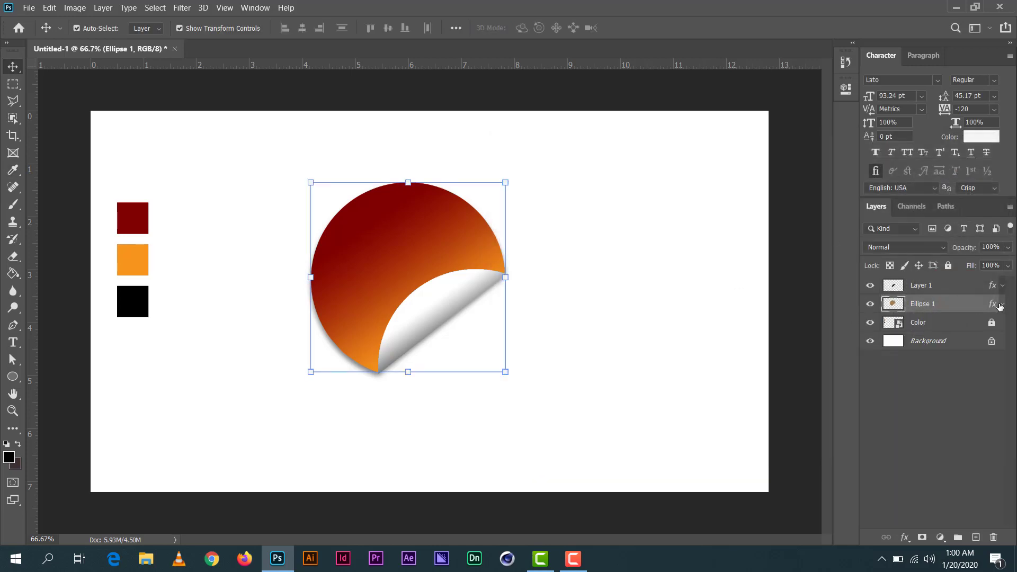
pyautogui.keyDown('shift'); pyautogui.click(938, 287); pyautogui.keyUp('shift')
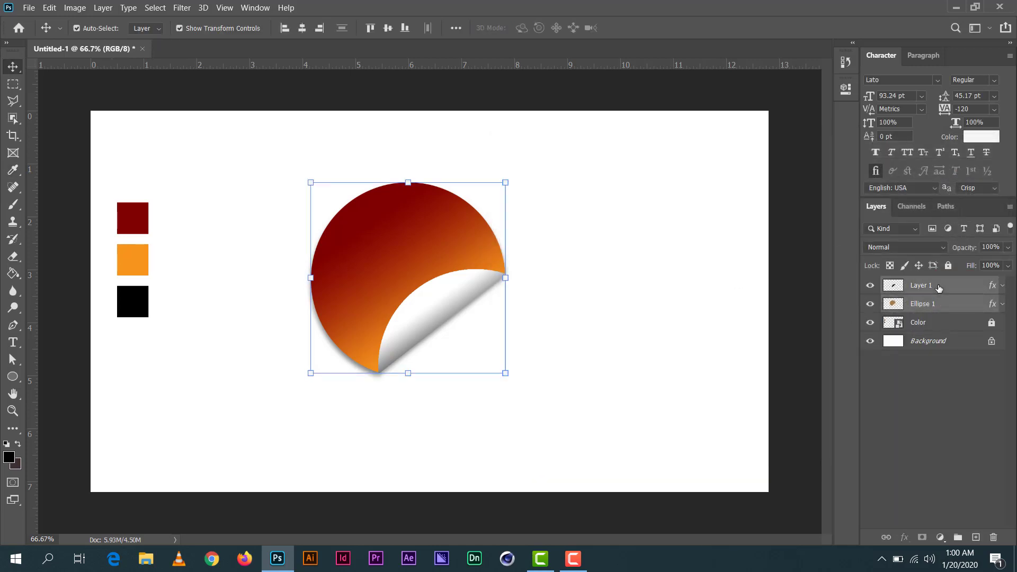
pyautogui.rightClick(939, 287)
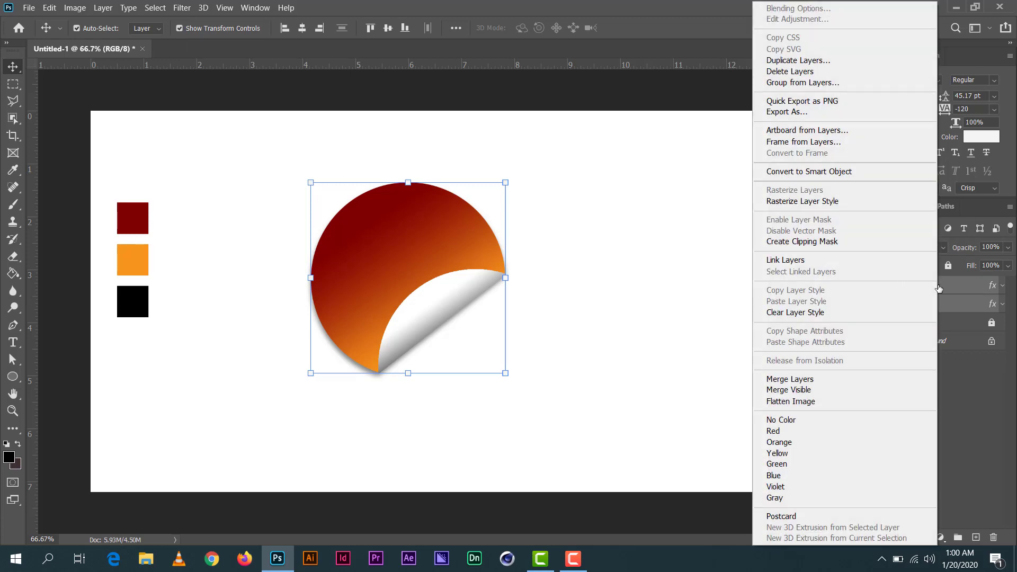
pyautogui.press('Escape')
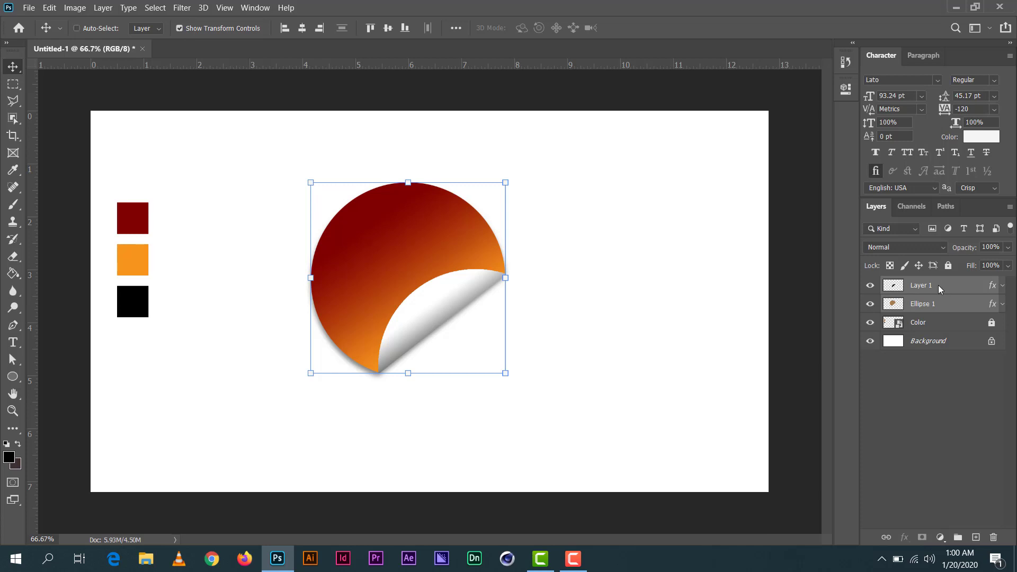
pyautogui.hotkey('ctrl', 'g')
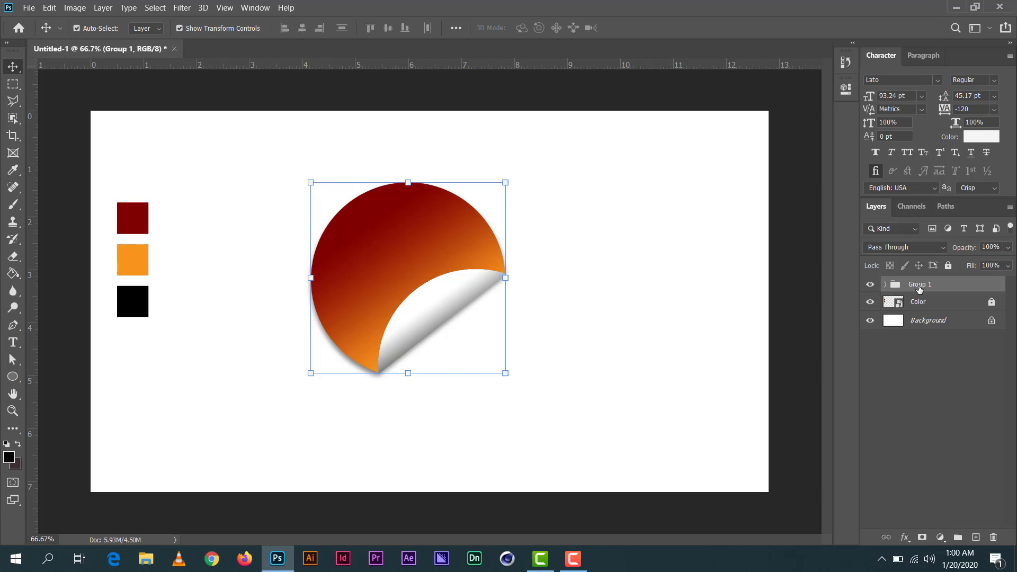
pyautogui.doubleClick(921, 284)
pyautogui.write('O')
pyautogui.write('O')
pyautogui.write('1')
pyautogui.press('Return')
# Step: Label the OO1 group red and the Color layer orange
pyautogui.rightClick(869, 288)
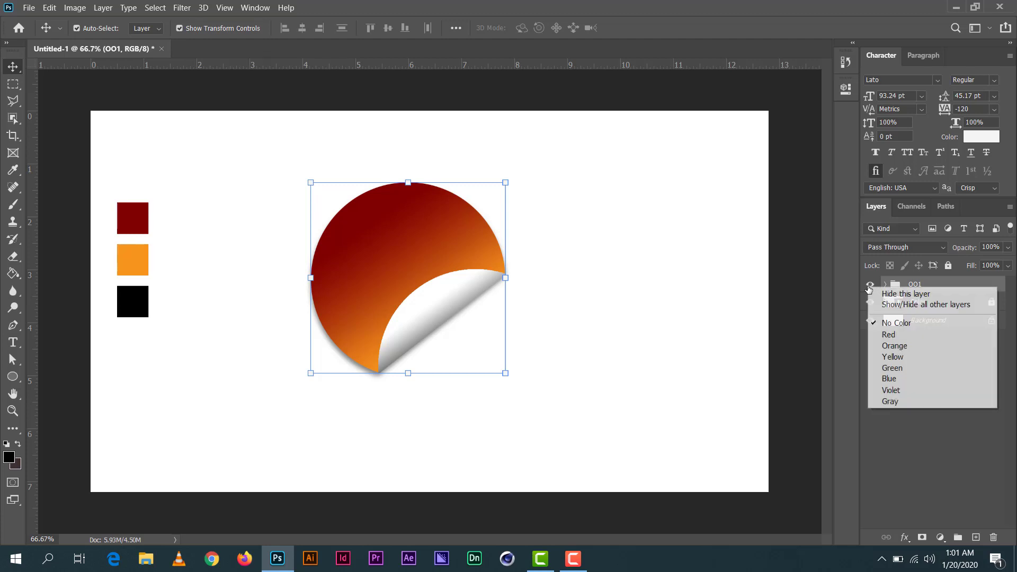
pyautogui.click(886, 335)
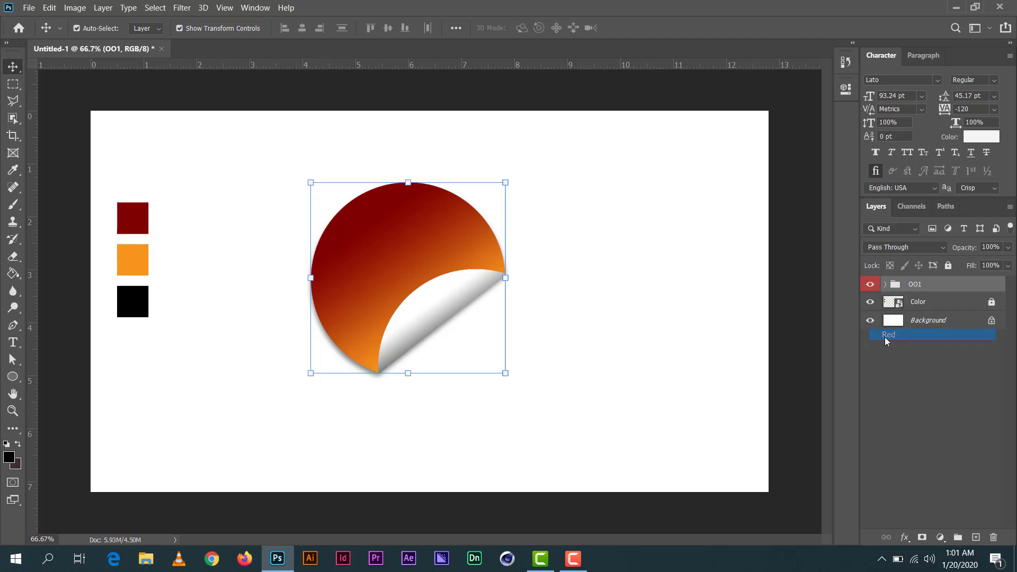
pyautogui.rightClick(869, 303)
pyautogui.click(905, 364)
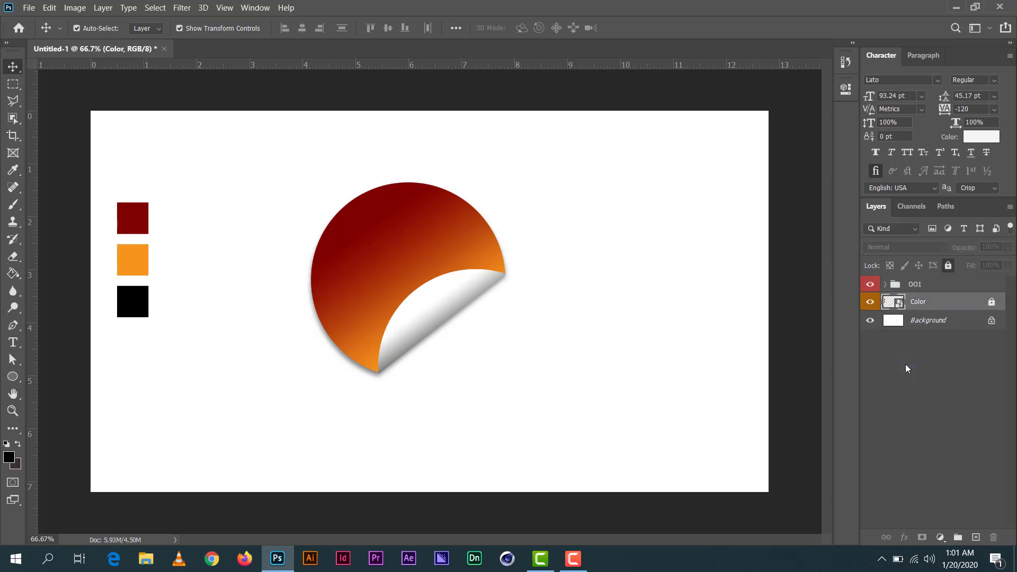
pyautogui.click(923, 286)
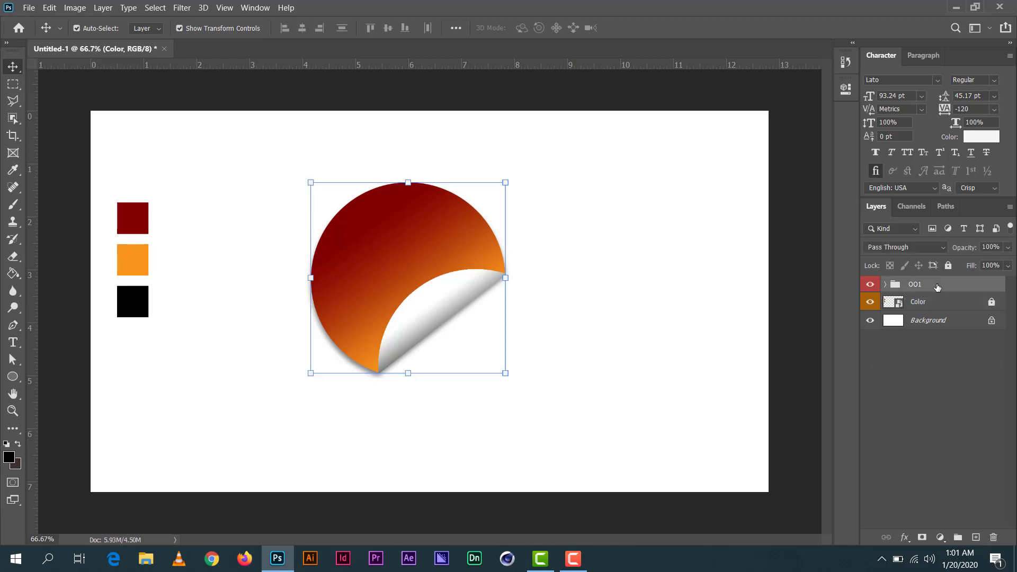
pyautogui.click(678, 287)
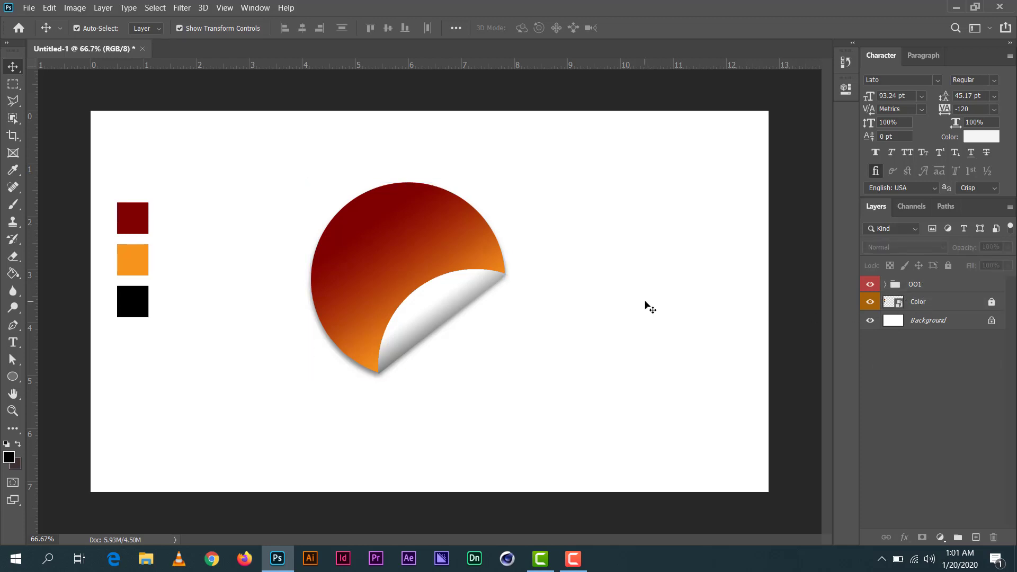
# Step: Set the type tool's text colour to black (000000)
pyautogui.press('t')
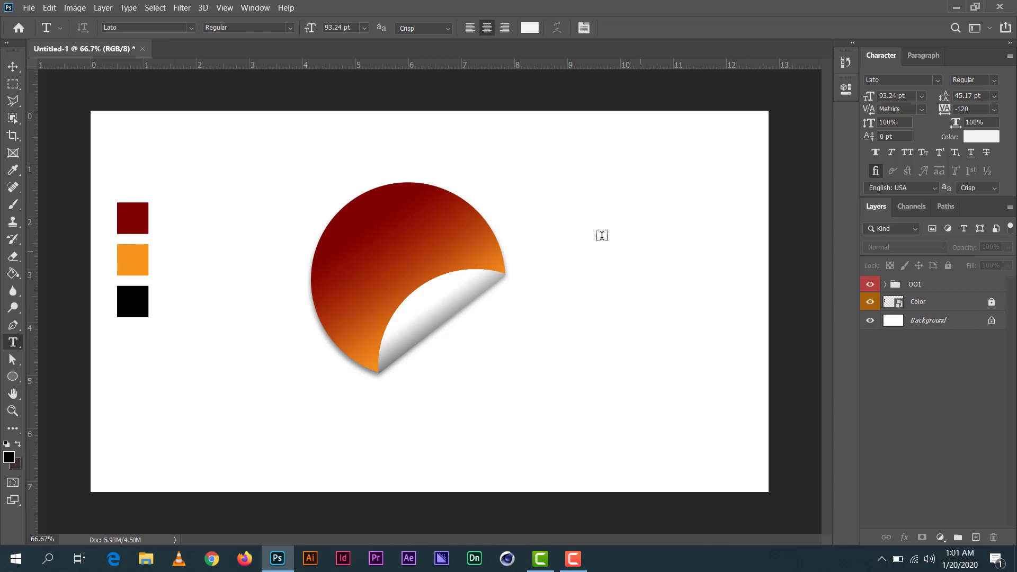
pyautogui.click(531, 29)
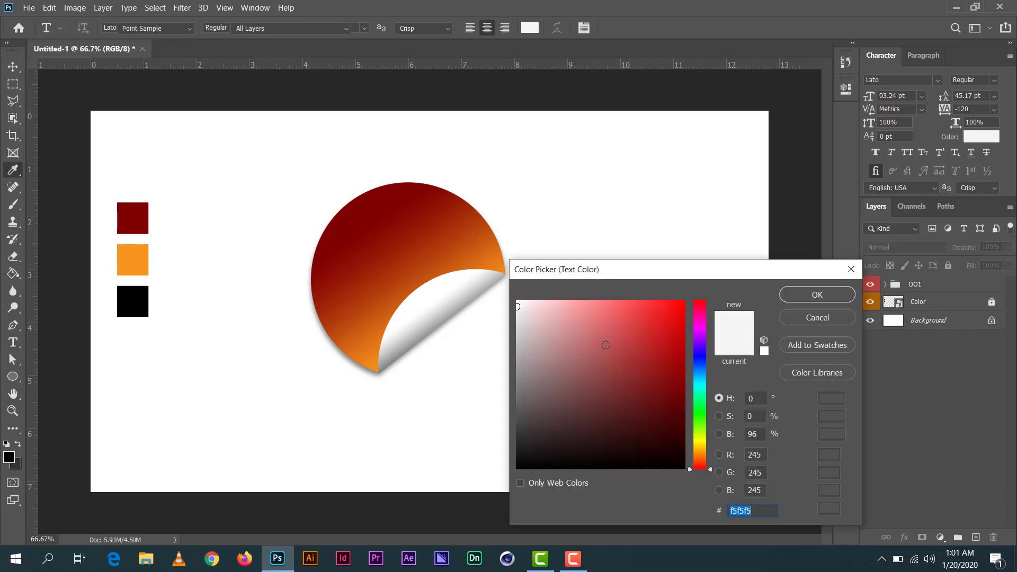
pyautogui.write('000000')
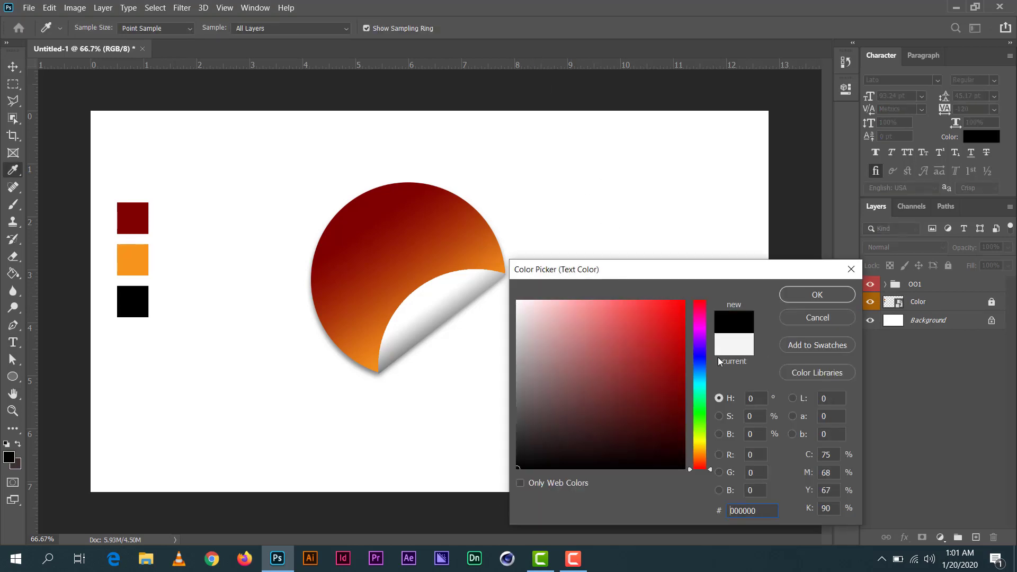
pyautogui.click(799, 300)
# Step: Add '01' text right of the sticker and draw a paragraph text box below it
pyautogui.click(616, 237)
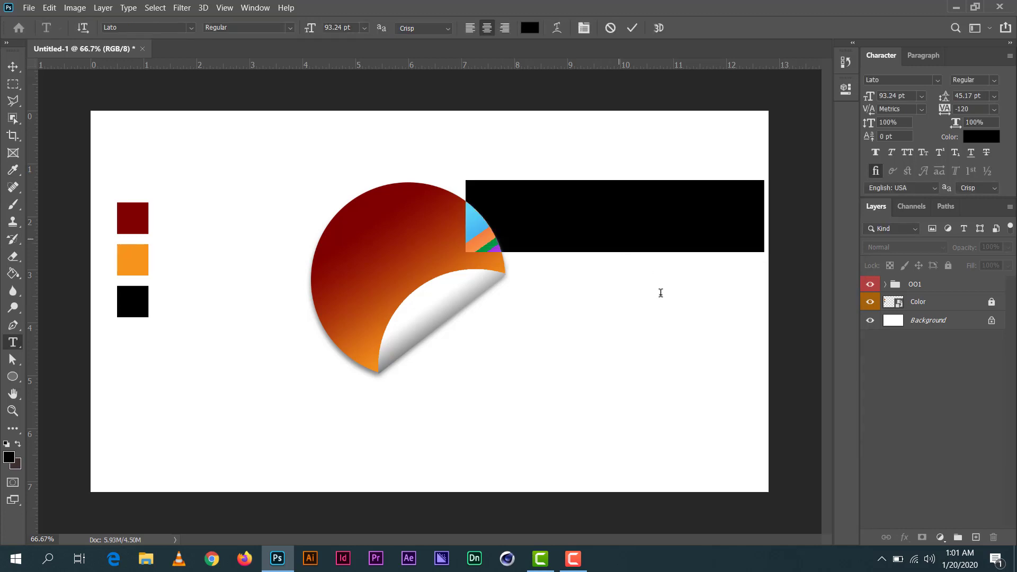
pyautogui.write('1')
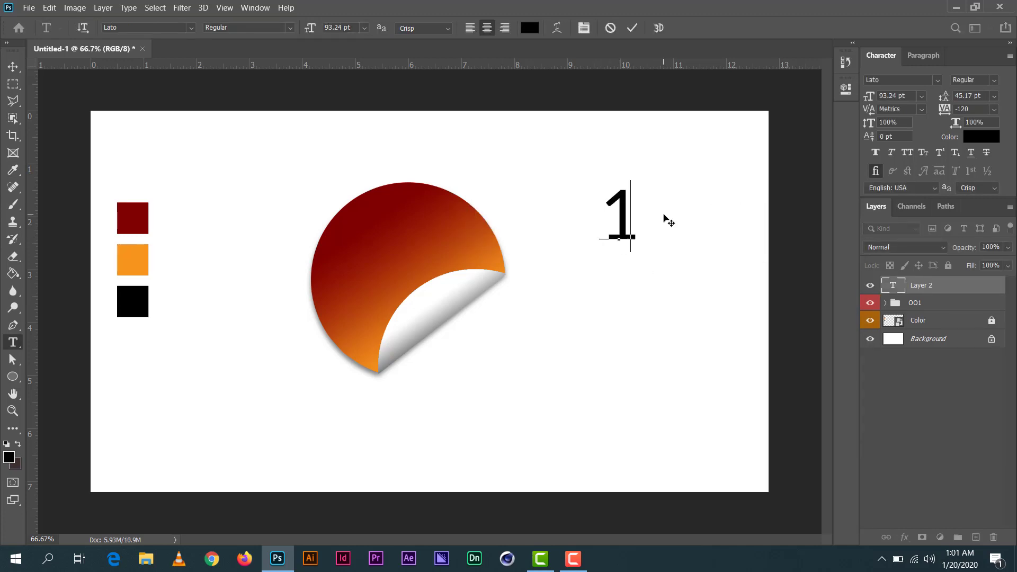
pyautogui.press('BackSpace')
pyautogui.write('01')
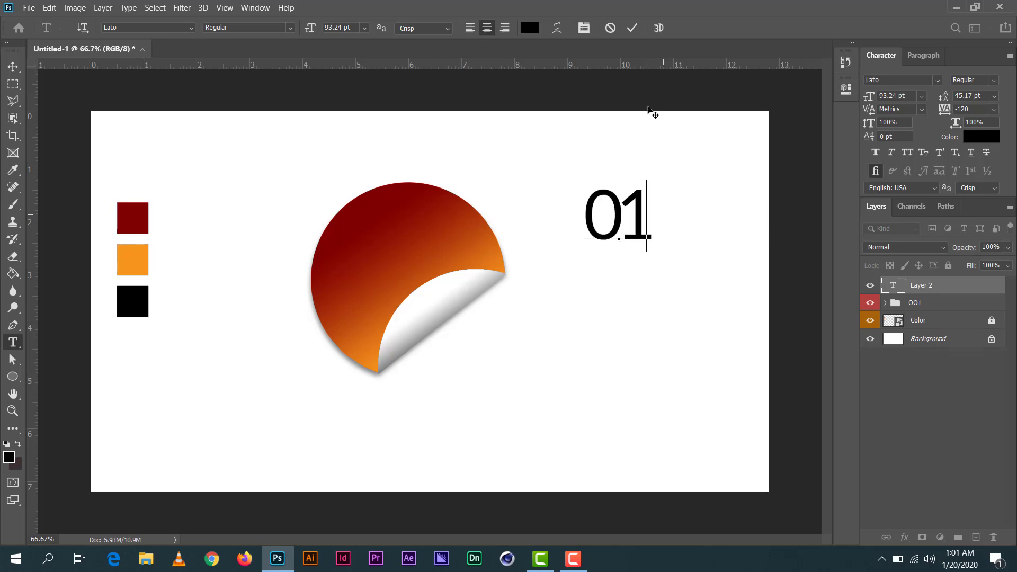
pyautogui.click(634, 30)
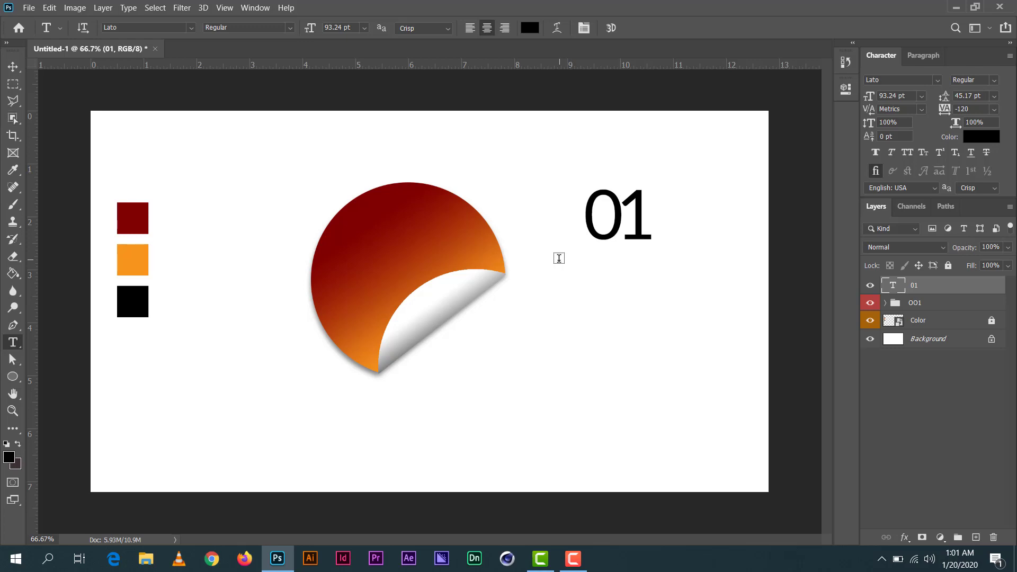
pyautogui.moveTo(691, 292); pyautogui.dragTo(634, 334)
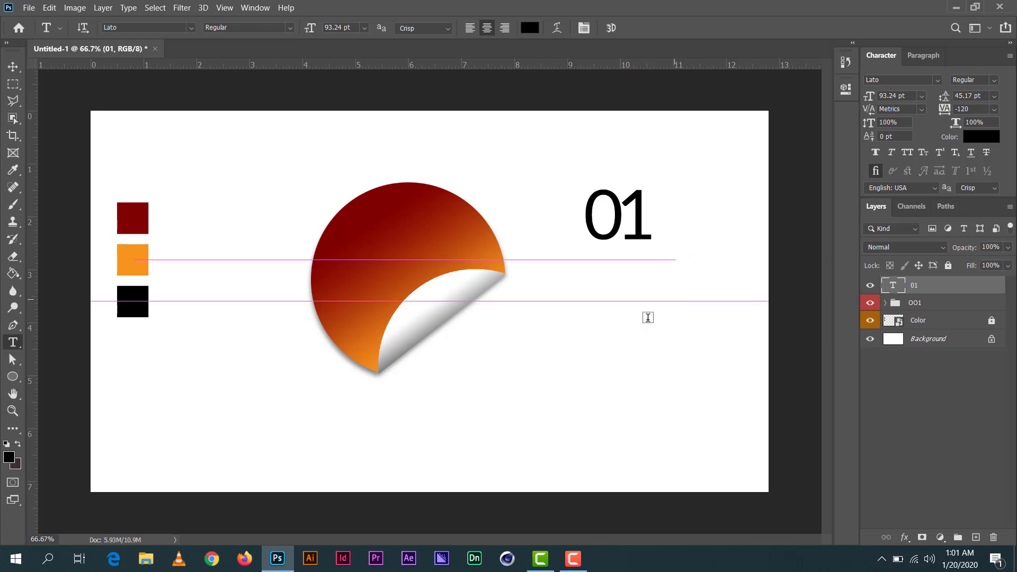
pyautogui.moveTo(634, 335); pyautogui.dragTo(674, 297)
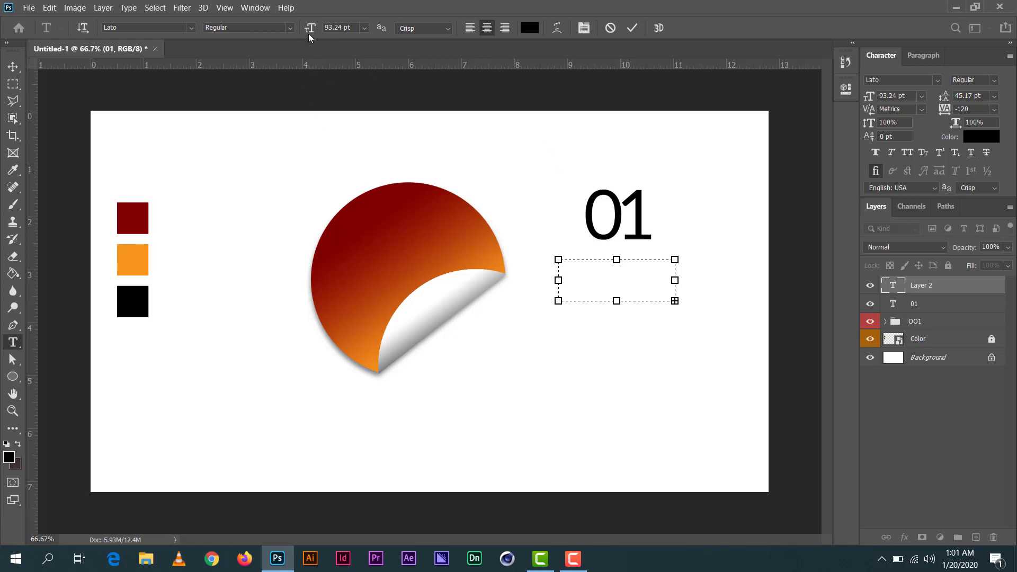
# Step: Set the paragraph font size to 13 pt and type placeholder text into the box
pyautogui.click(345, 27)
pyautogui.write('73.24')
pyautogui.press('Return')
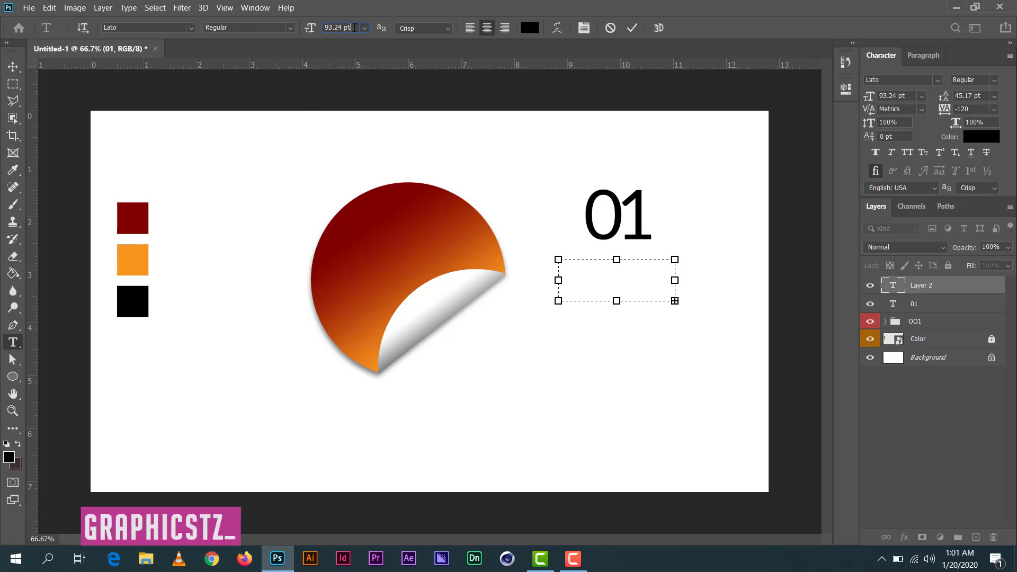
pyautogui.scroll(-10, 354, 28)
pyautogui.scroll(-3, 354, 27)
pyautogui.scroll(-3, 355, 27)
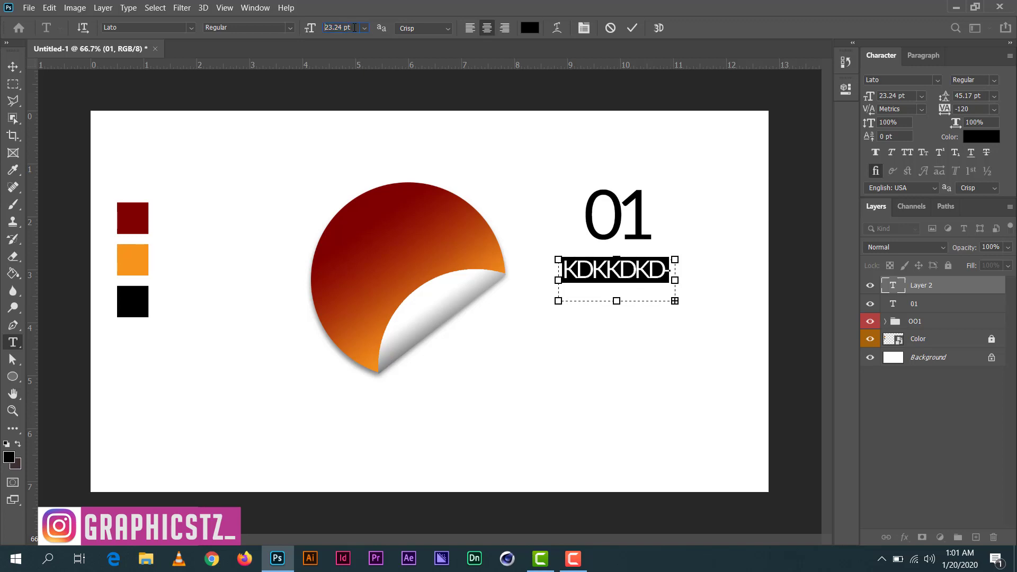
pyautogui.scroll(-3, 355, 28)
pyautogui.write('13')
pyautogui.press('Return')
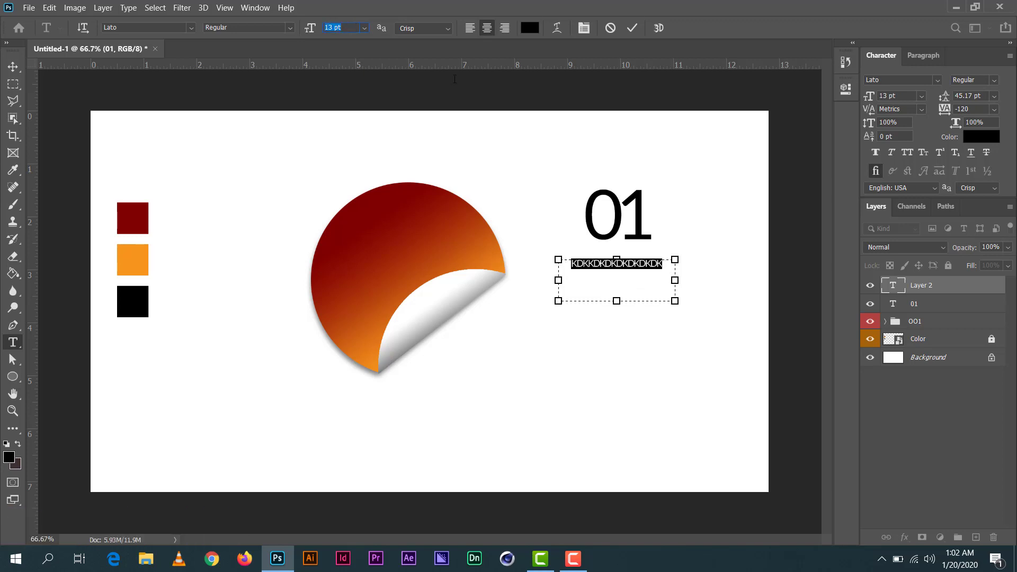
pyautogui.click(662, 263)
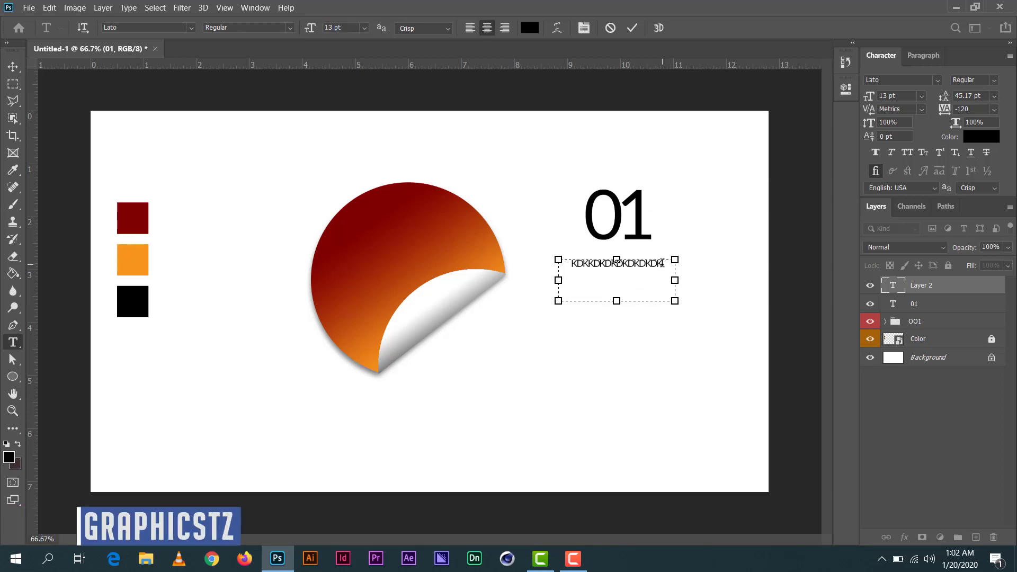
pyautogui.write('KK')
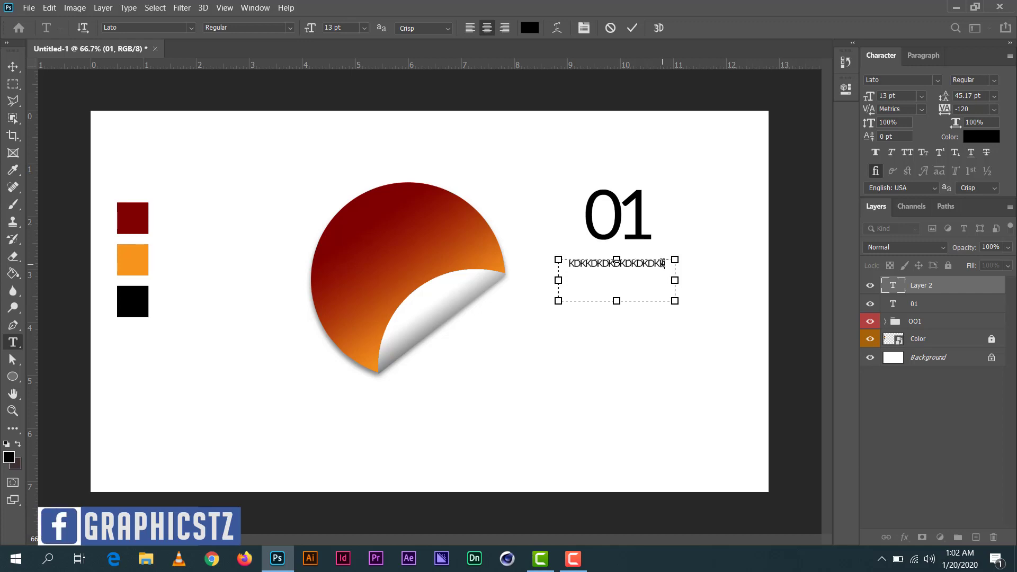
pyautogui.write('KKKKKFFLFLFLFLFL')
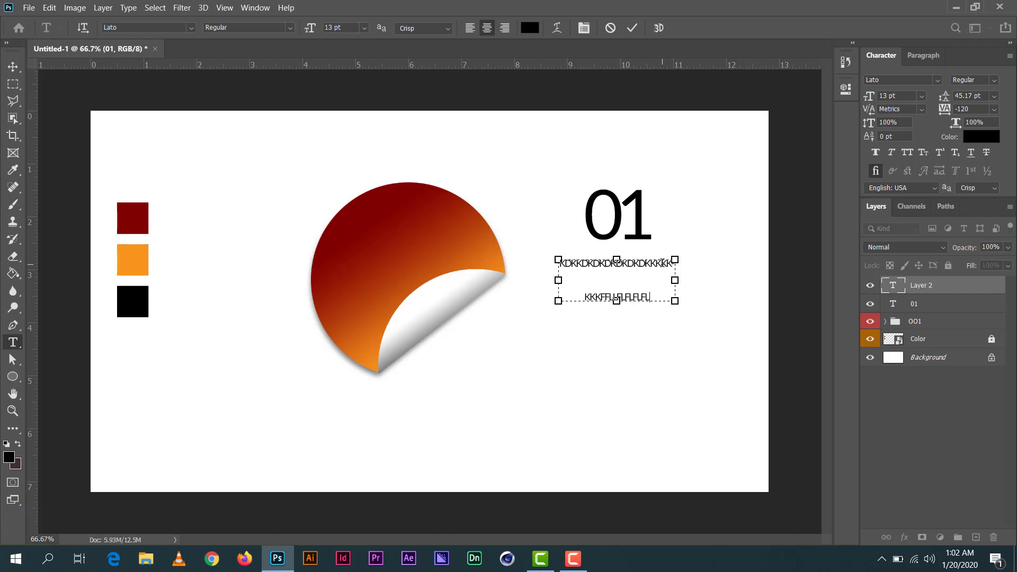
pyautogui.write('RIRIRIRI')
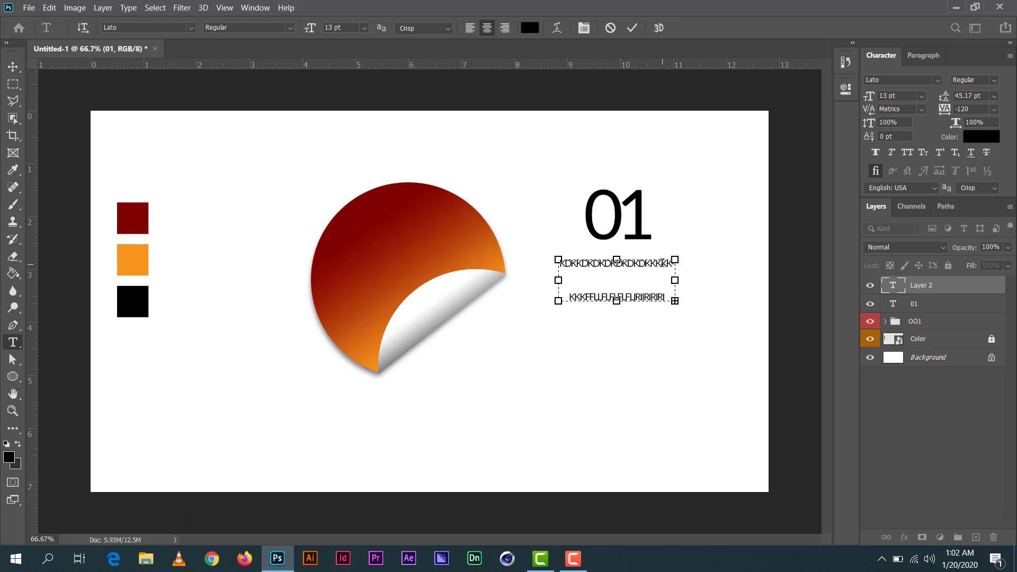
pyautogui.write('KDK')
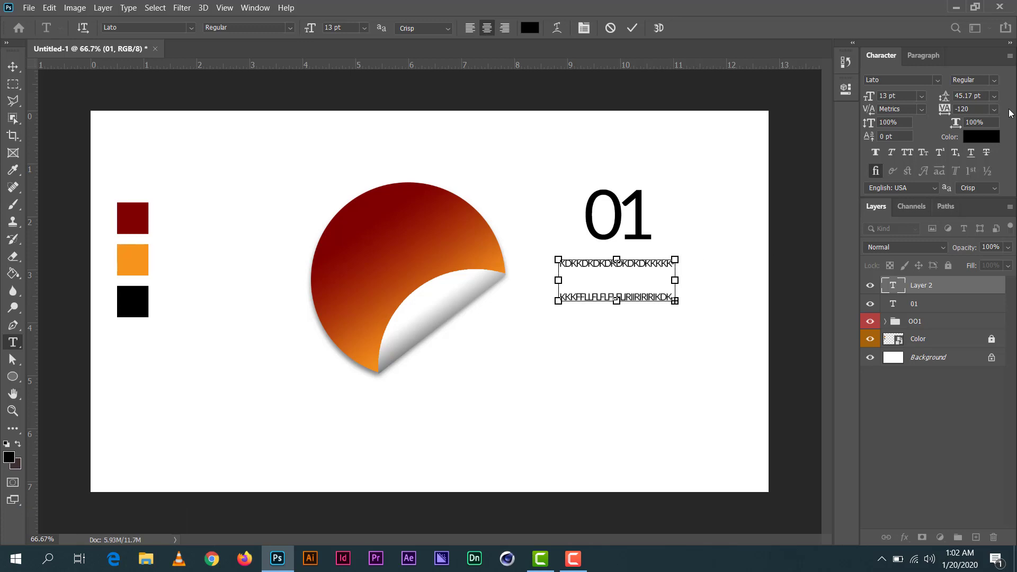
# Step: Tighten the paragraph's leading to 15.17 pt, left-align it, and commit the text
pyautogui.hotkey('ctrl', 'a')
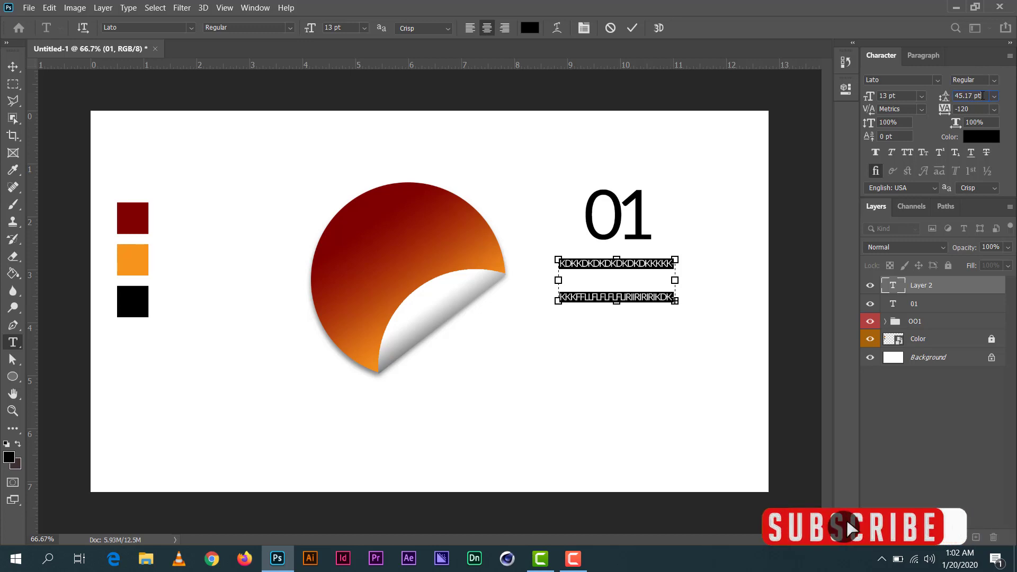
pyautogui.scroll(-4, 983, 95)
pyautogui.scroll(-4, 983, 96)
pyautogui.scroll(-5, 983, 96)
pyautogui.scroll(-4, 984, 97)
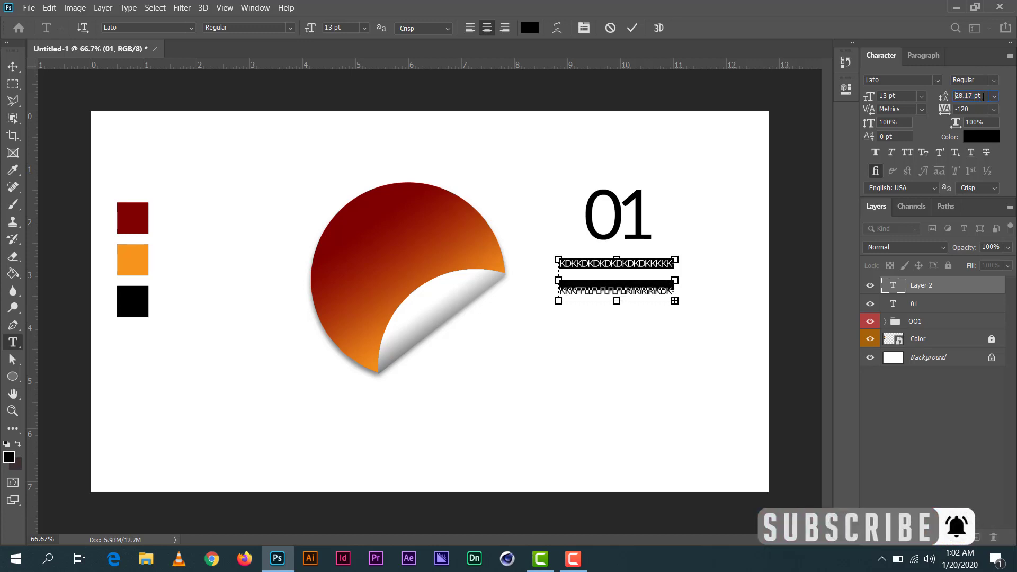
pyautogui.scroll(-3, 983, 97)
pyautogui.scroll(-3, 982, 97)
pyautogui.scroll(-3, 982, 96)
pyautogui.scroll(-2, 982, 97)
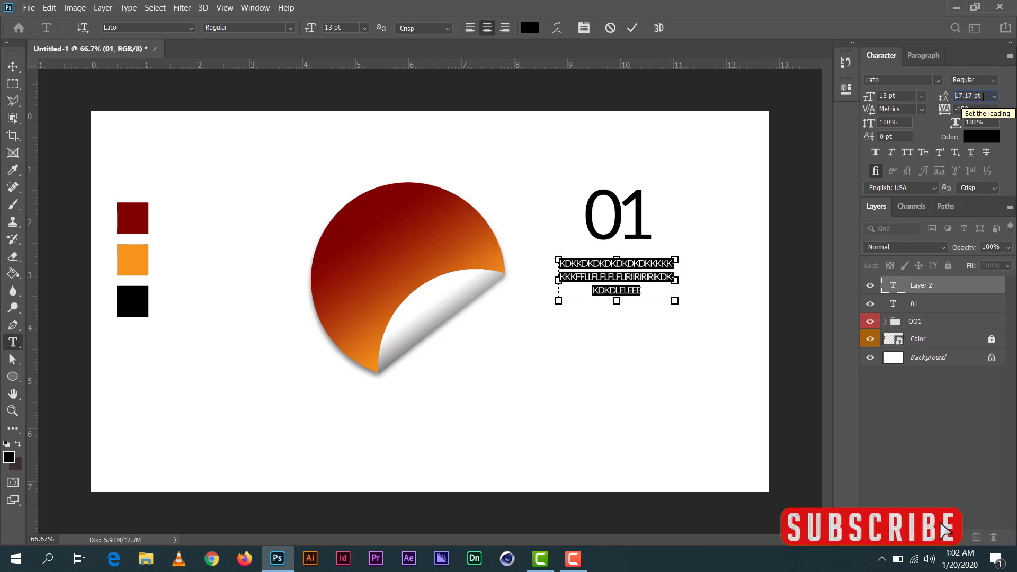
pyautogui.scroll(-1, 982, 97)
pyautogui.scroll(-1, 982, 97)
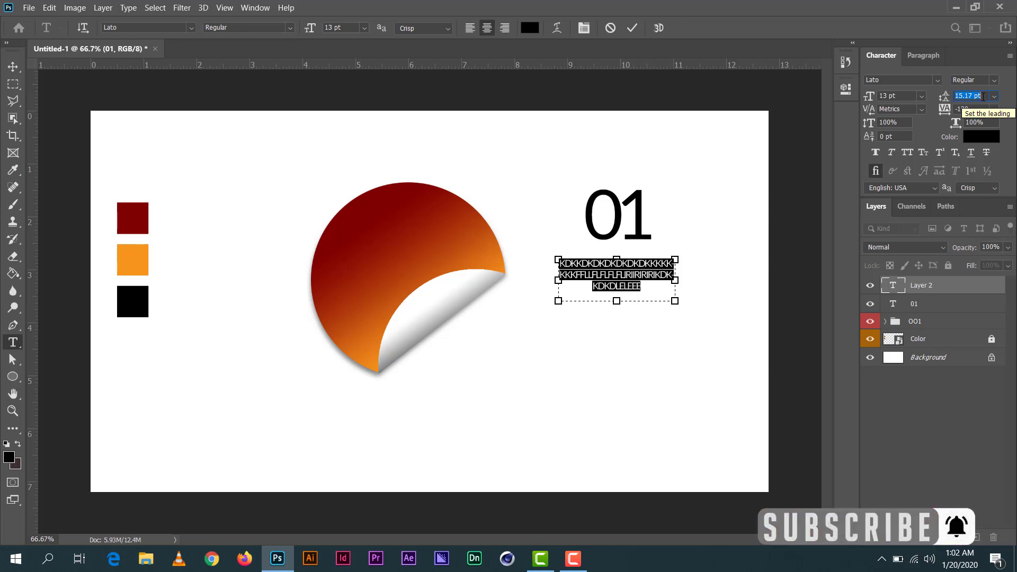
pyautogui.click(923, 55)
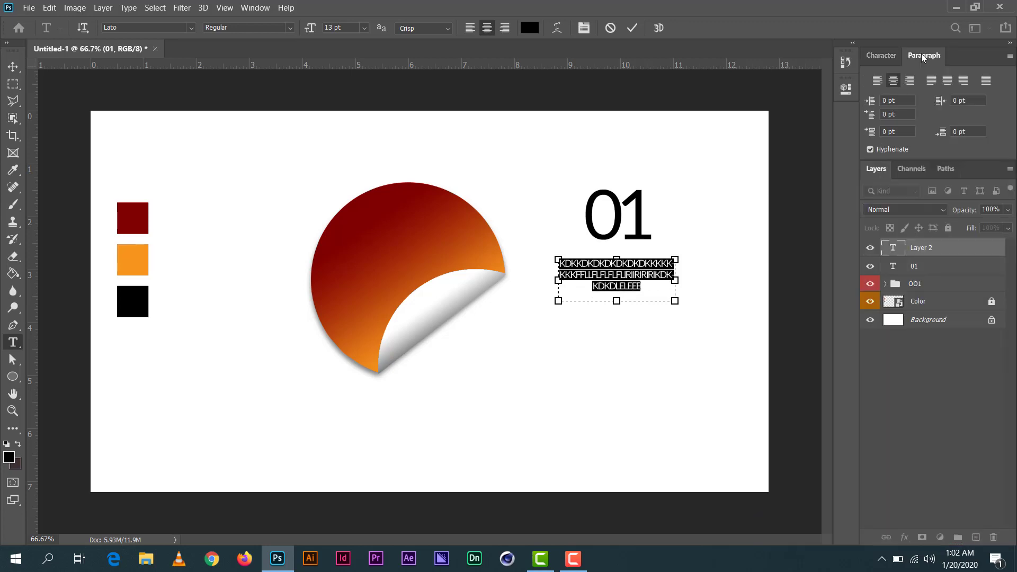
pyautogui.click(876, 80)
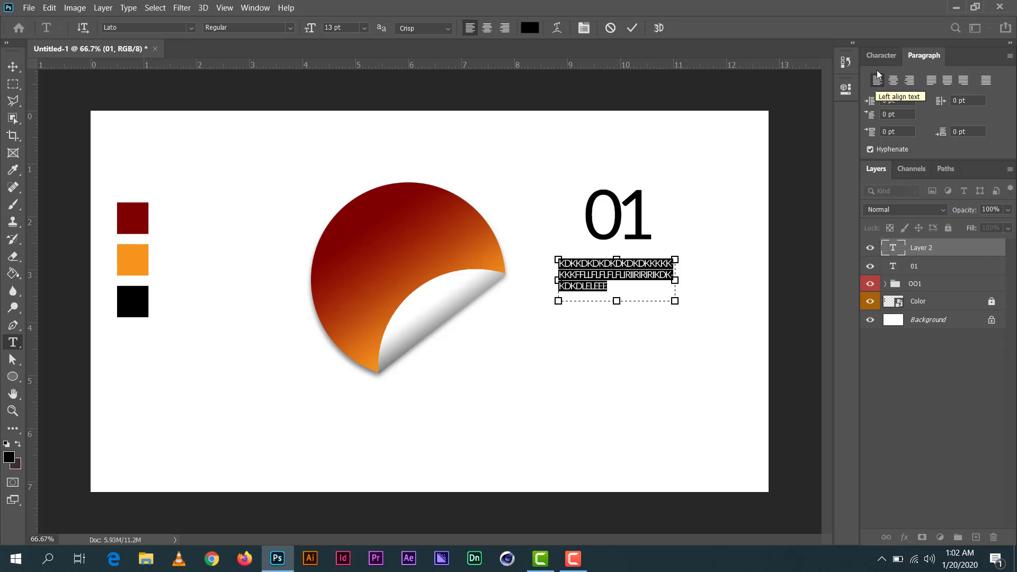
pyautogui.click(879, 55)
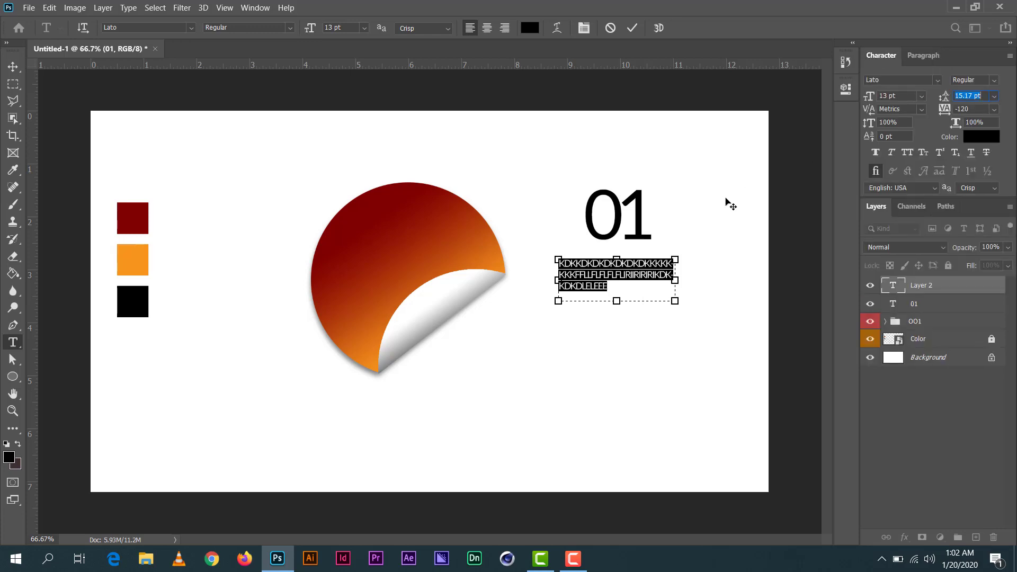
pyautogui.click(632, 28)
pyautogui.click(13, 67)
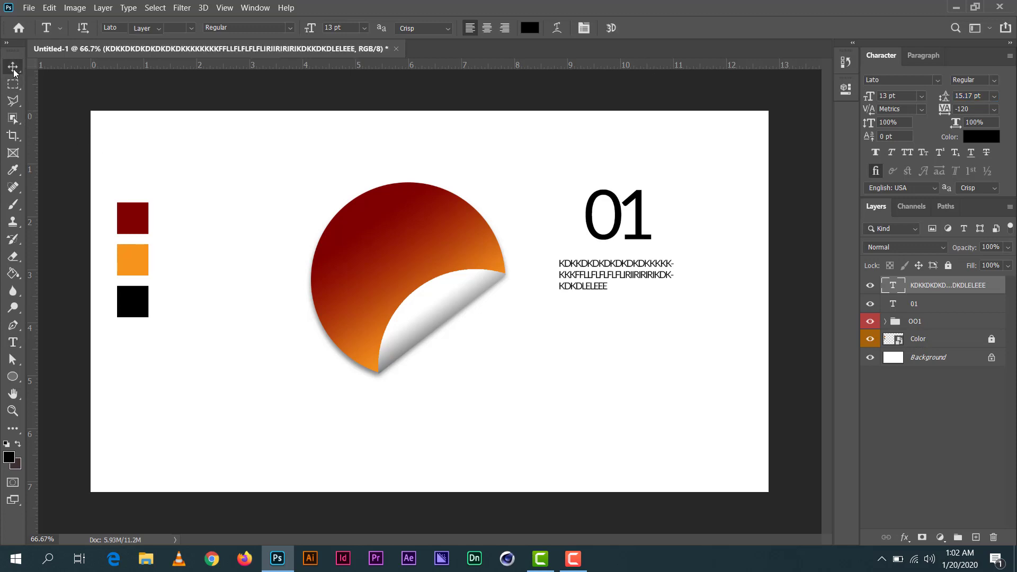
# Step: Move both text layers onto the sticker and rotate them about -28°
pyautogui.moveTo(645, 267); pyautogui.dragTo(650, 259)
pyautogui.keyDown('shift'); pyautogui.click(645, 223); pyautogui.keyUp('shift')
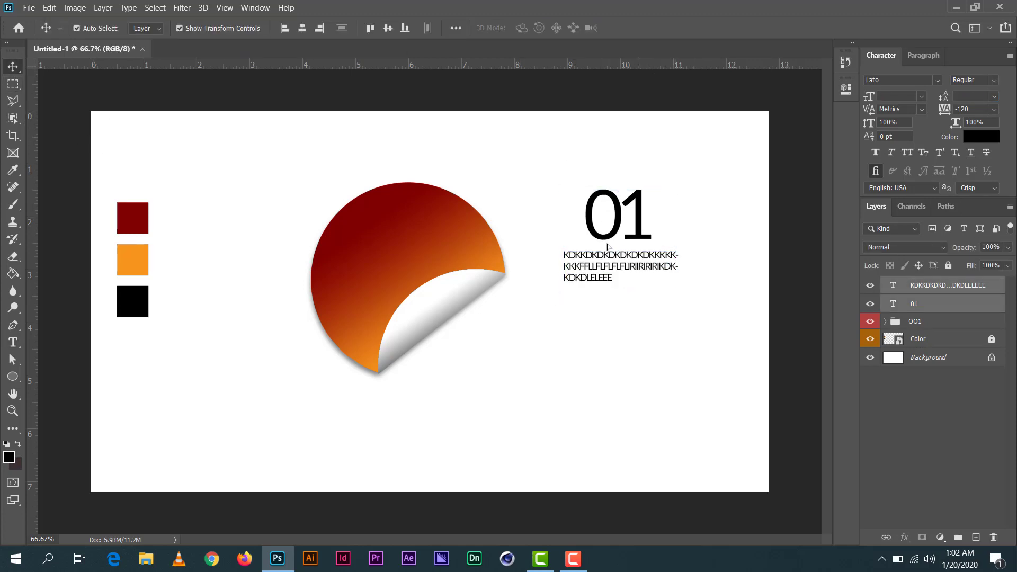
pyautogui.moveTo(645, 220); pyautogui.dragTo(411, 236)
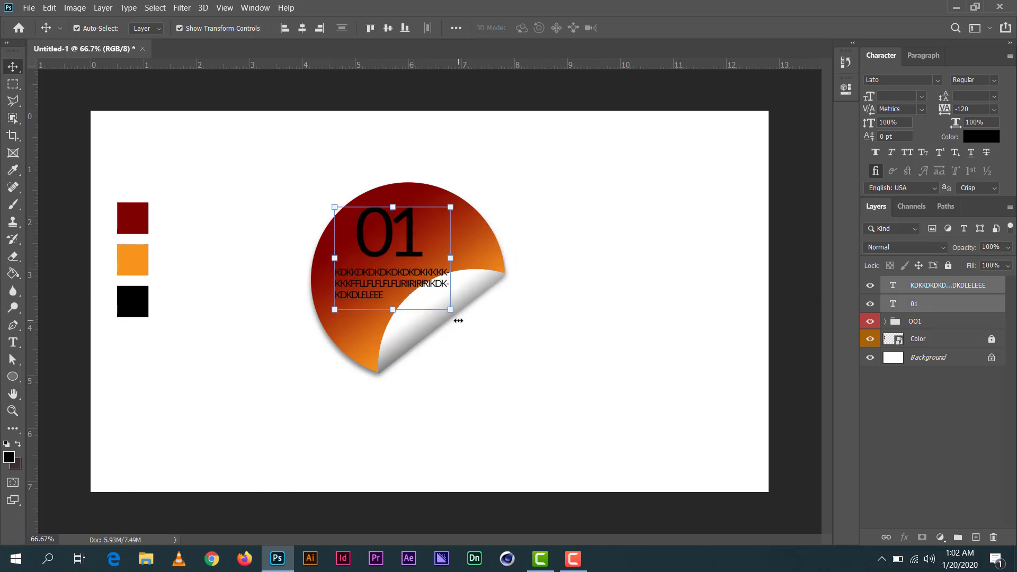
pyautogui.moveTo(456, 316); pyautogui.dragTo(478, 282)
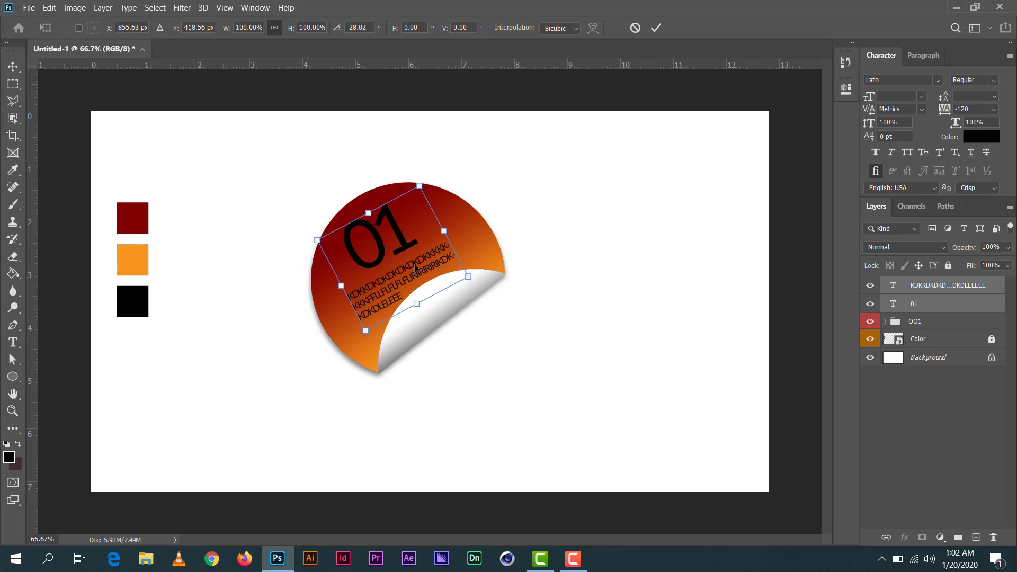
pyautogui.moveTo(416, 265); pyautogui.dragTo(417, 254)
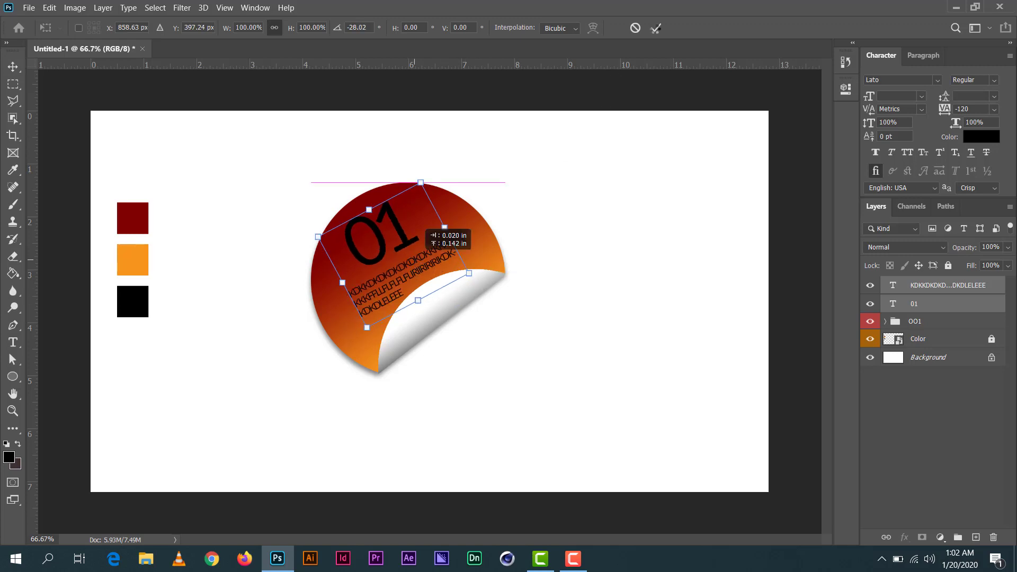
pyautogui.click(655, 28)
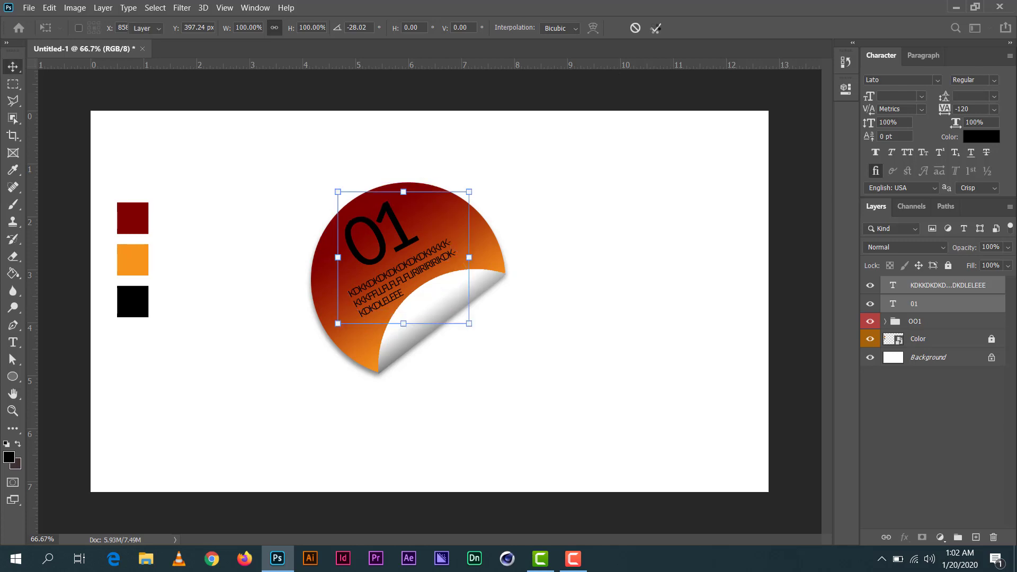
# Step: Change both text layers' colour to white
pyautogui.click(971, 138)
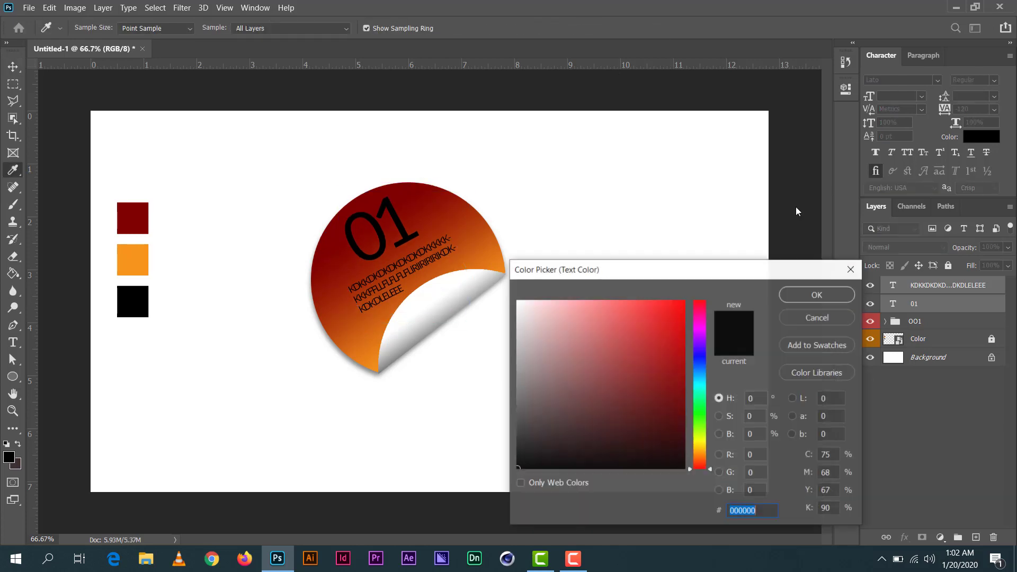
pyautogui.moveTo(608, 342); pyautogui.dragTo(517, 301)
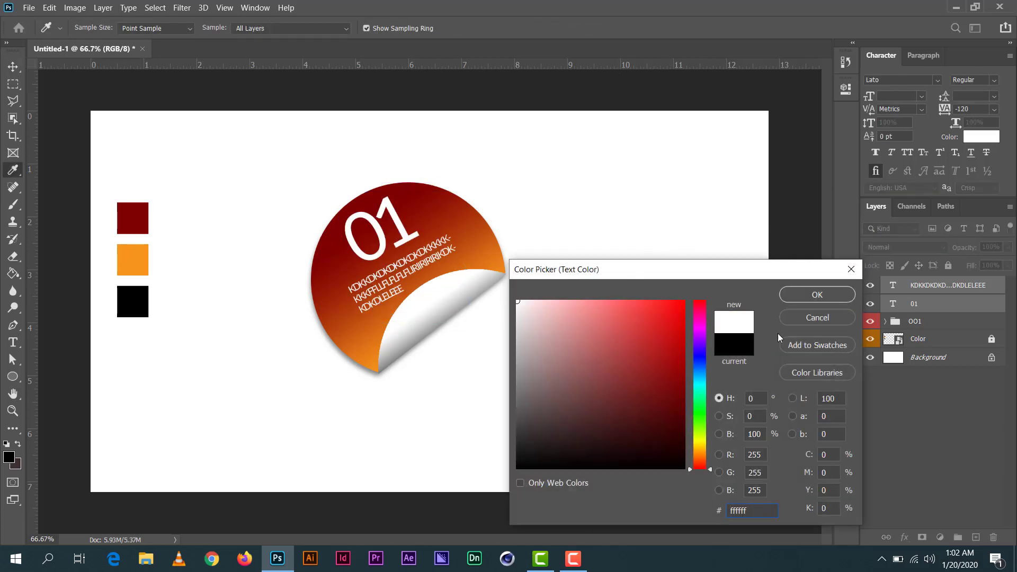
pyautogui.click(809, 296)
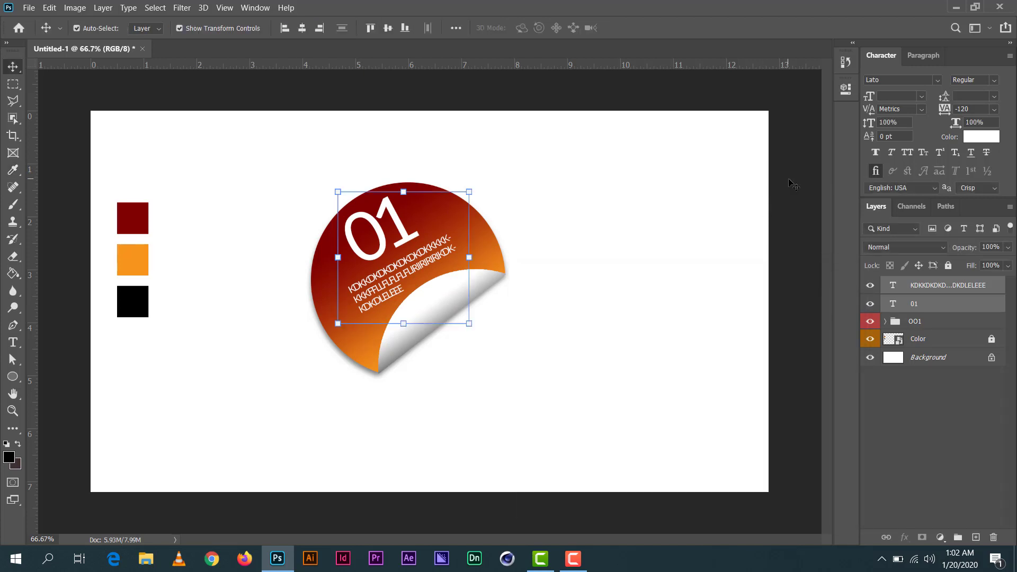
# Step: Group the 01 and paragraph text layers into a group named Text
pyautogui.click(776, 266)
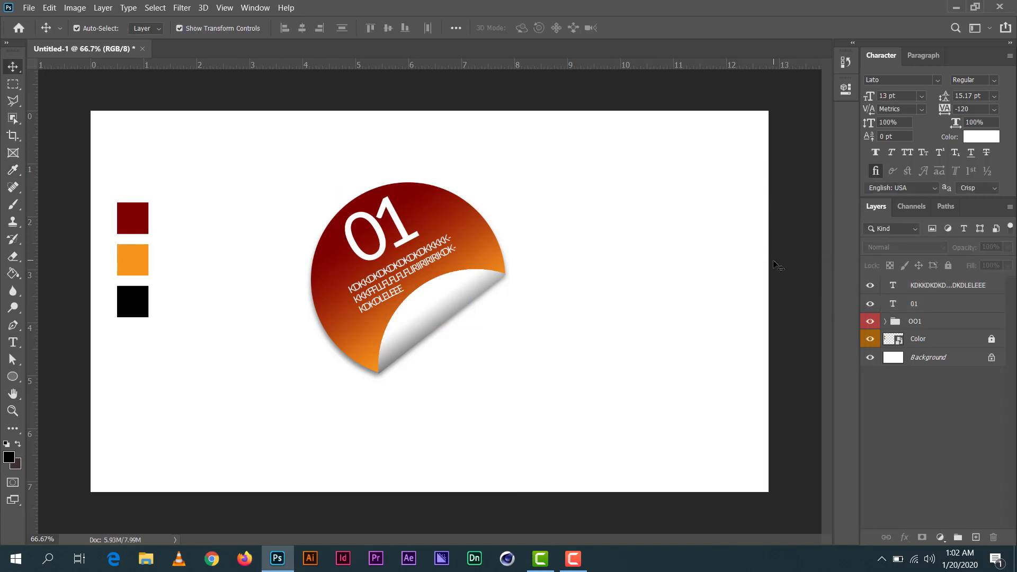
pyautogui.click(924, 304)
pyautogui.keyDown('shift'); pyautogui.click(932, 286); pyautogui.keyUp('shift')
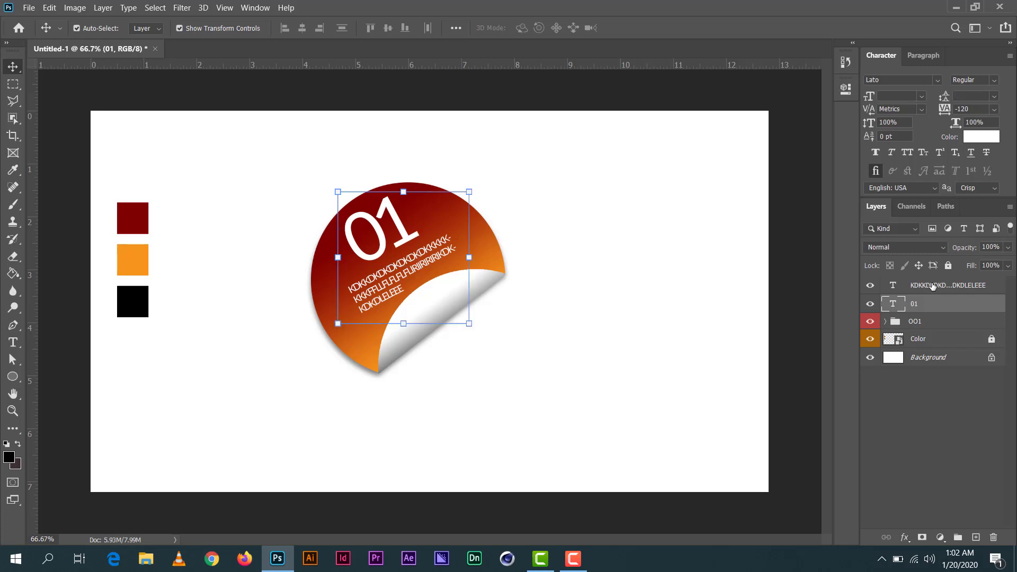
pyautogui.hotkey('ctrl', 'g')
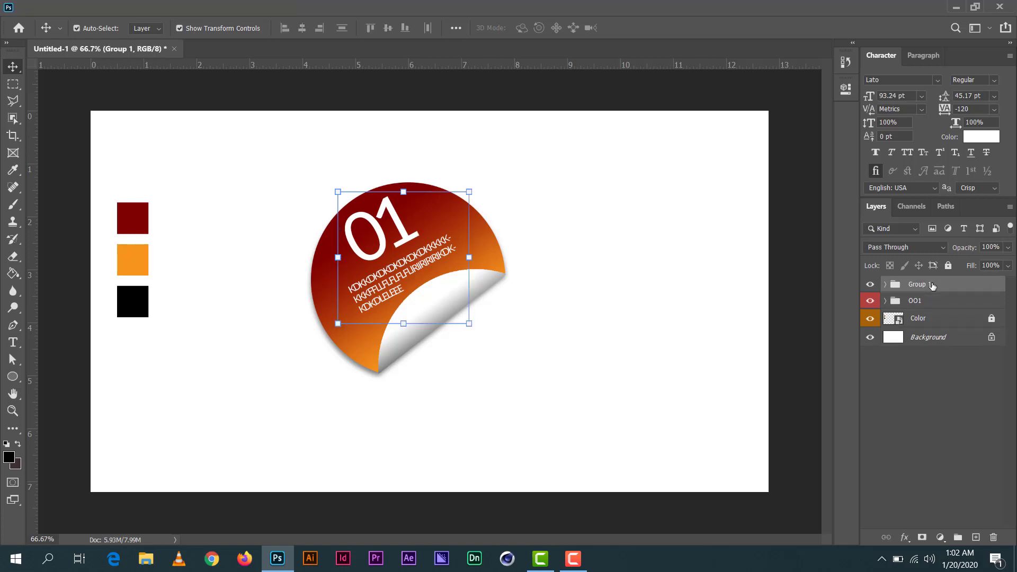
pyautogui.doubleClick(918, 286)
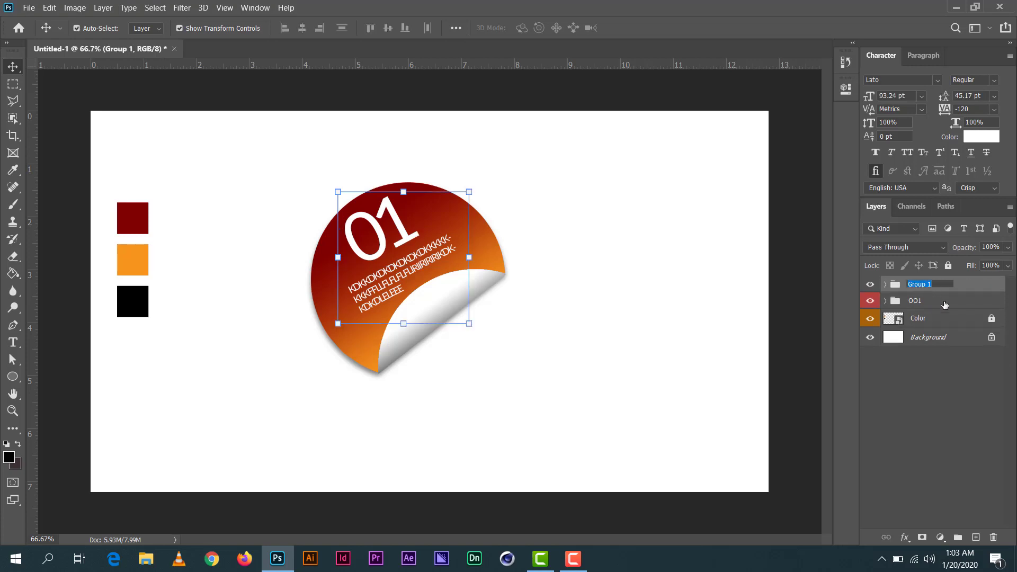
pyautogui.write('Text')
pyautogui.press('Return')
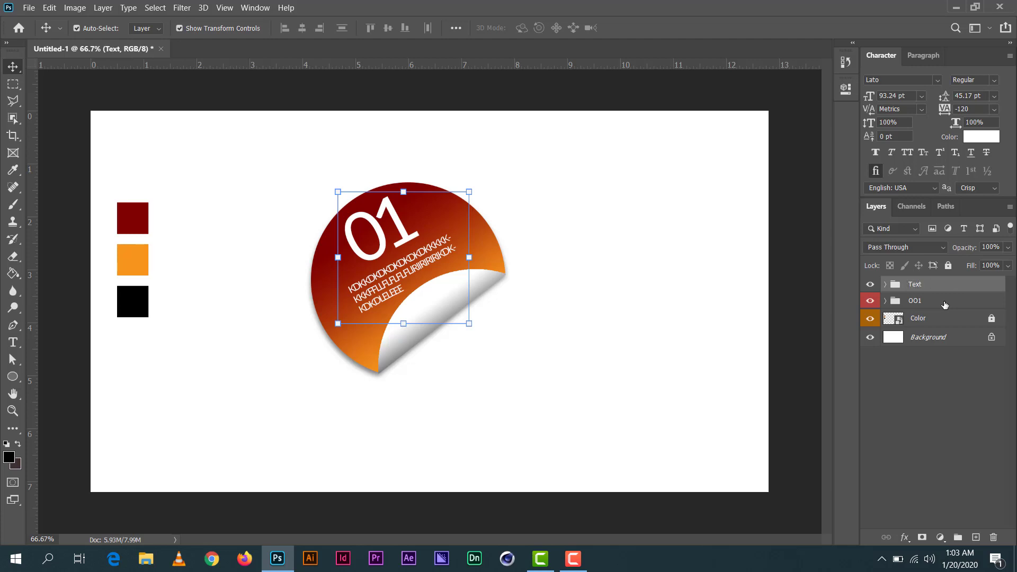
# Step: Give the Text group a yellow colour label and deselect it
pyautogui.rightClick(874, 287)
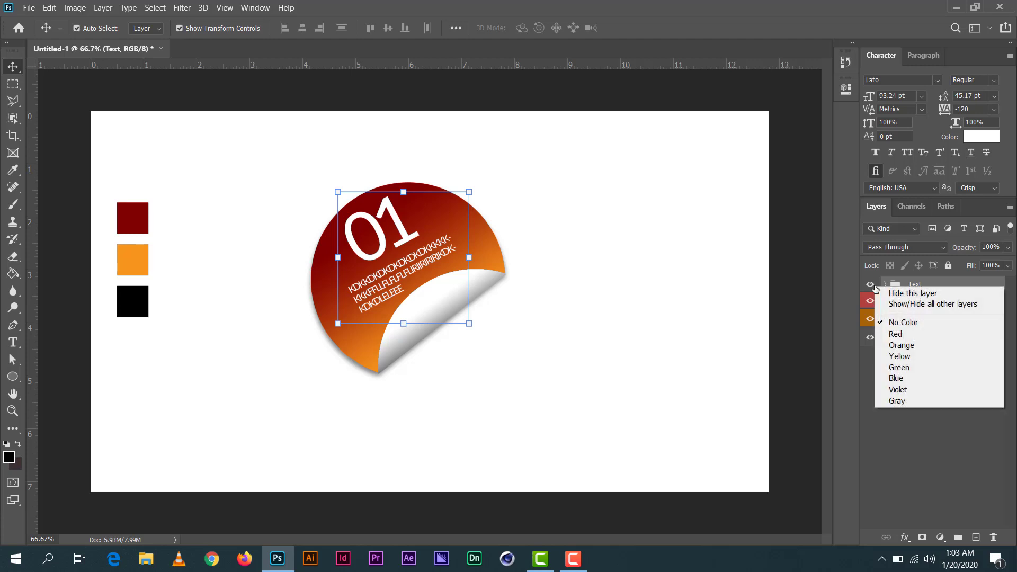
pyautogui.click(900, 355)
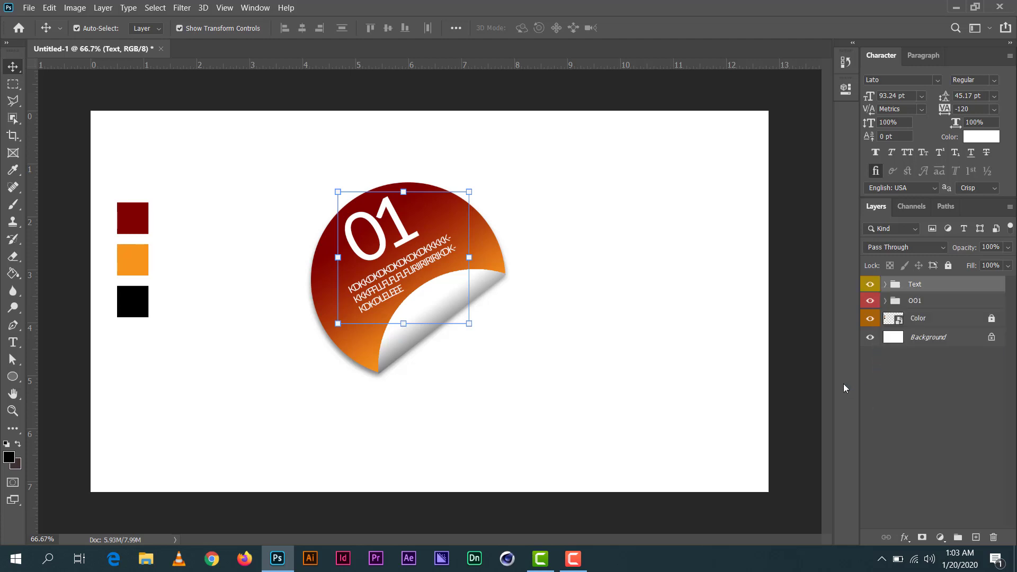
pyautogui.click(885, 390)
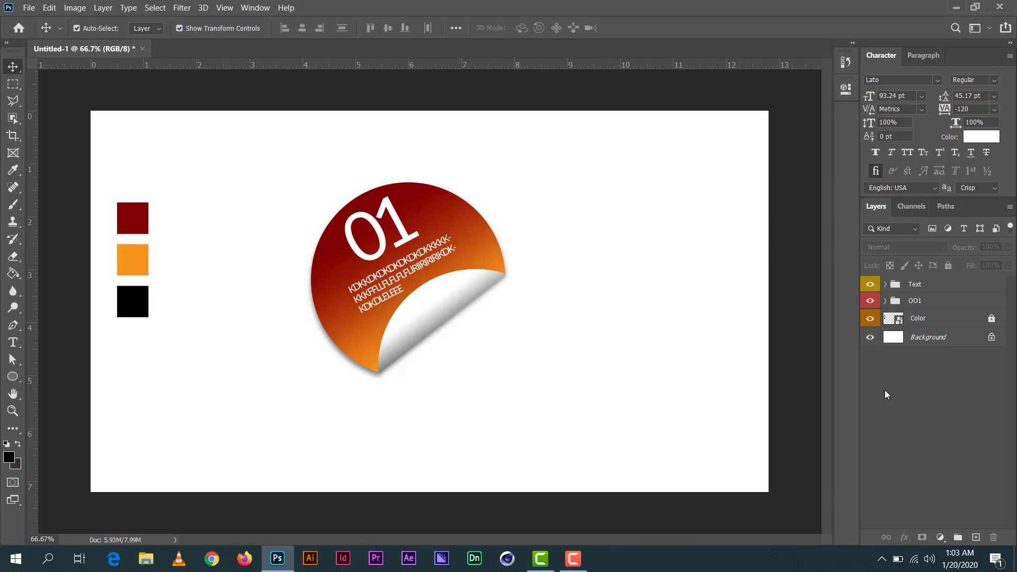